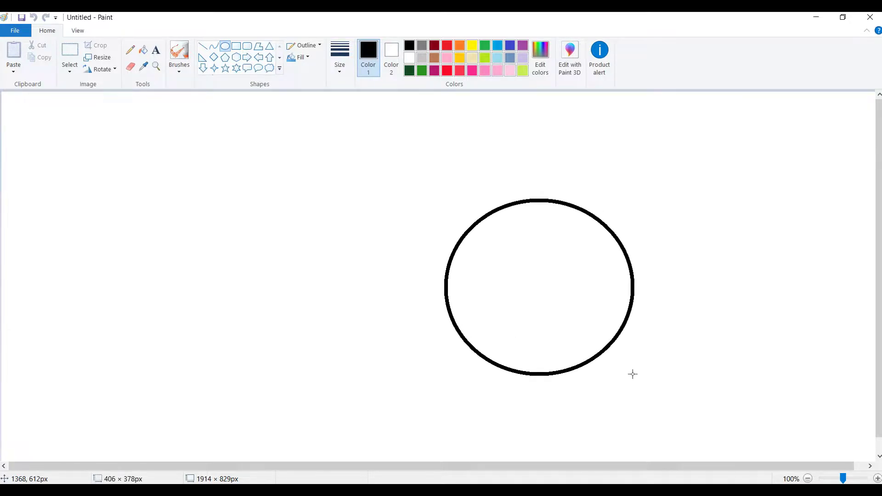
- Draw a large black-outlined ellipse about 459 × 409 px as the elephant's body, slightly right of the canvas centre
left_click_drag(632, 375, 657, 388)
left_click_drag(584, 319, 557, 295)
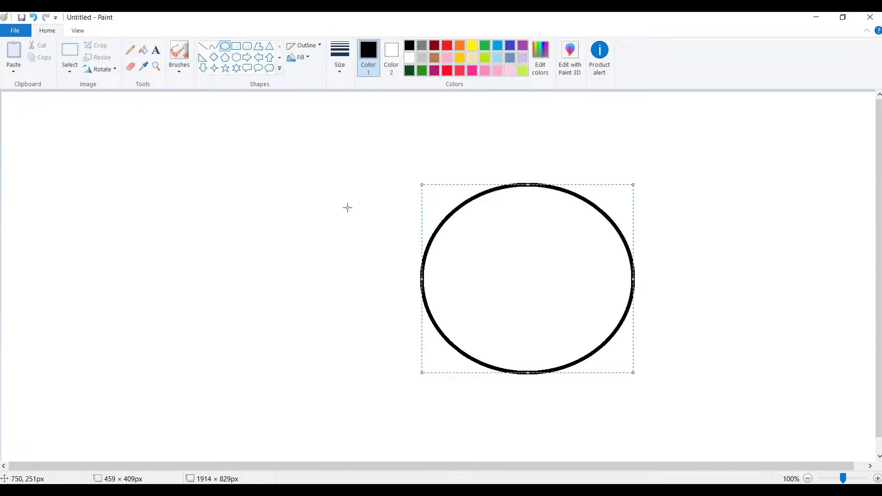
- Draw a head ellipse about 186 × 261 px overlapping the body's left edge and erase the body outline inside it
left_click_drag(366, 226, 452, 347)
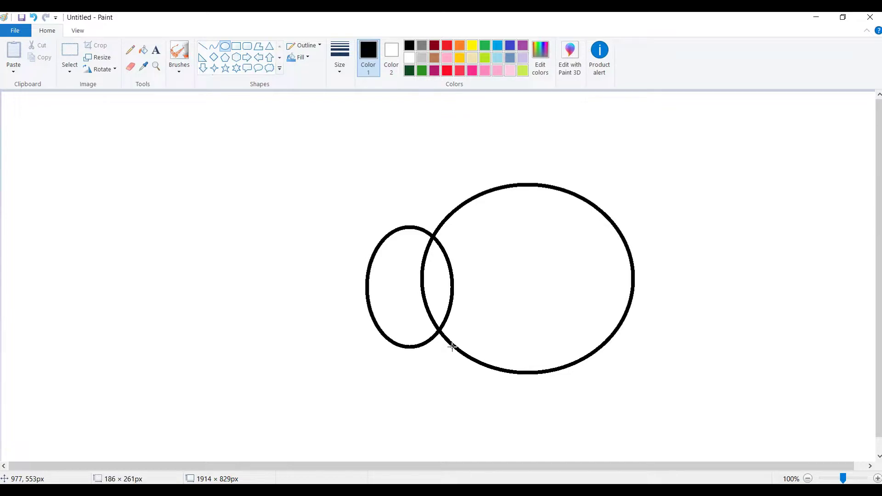
left_click_drag(452, 347, 452, 347)
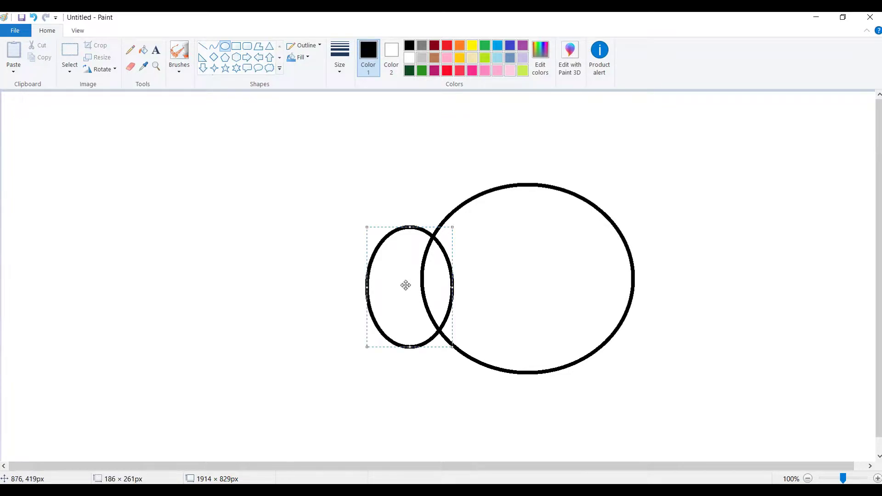
left_click_drag(400, 265, 407, 261)
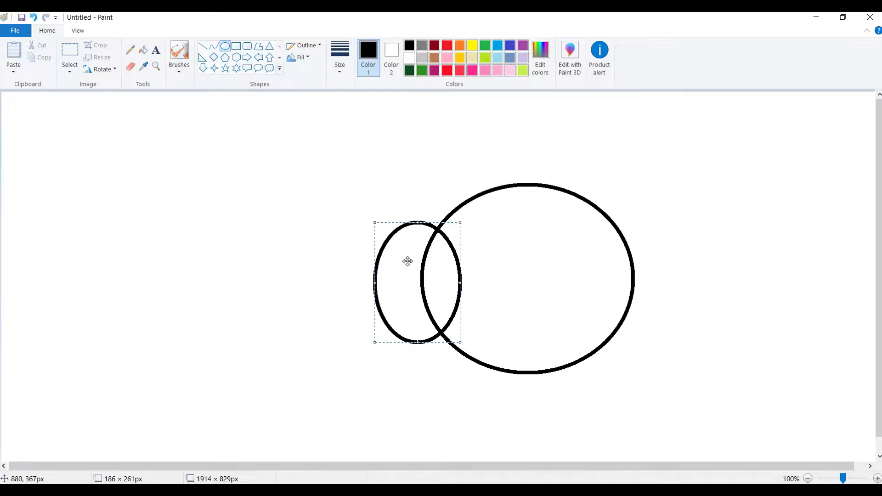
left_click_drag(407, 261, 406, 259)
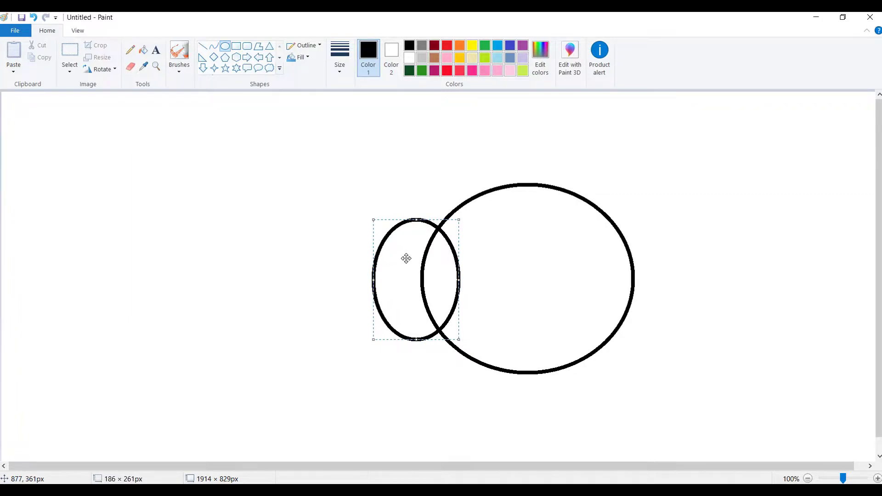
left_click(287, 208)
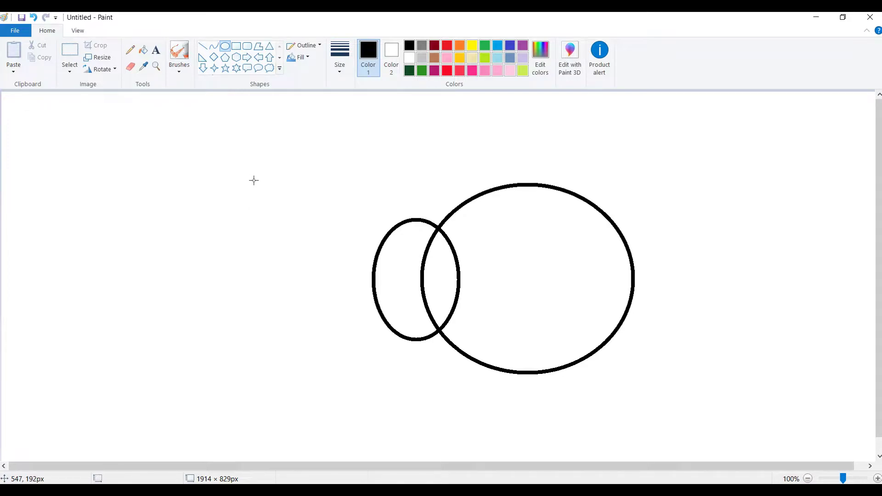
left_click(130, 66)
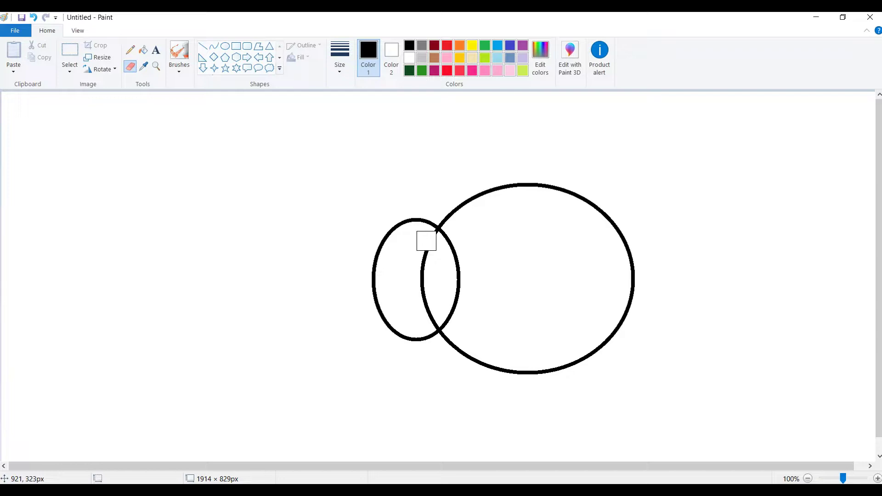
left_click_drag(426, 241, 428, 317)
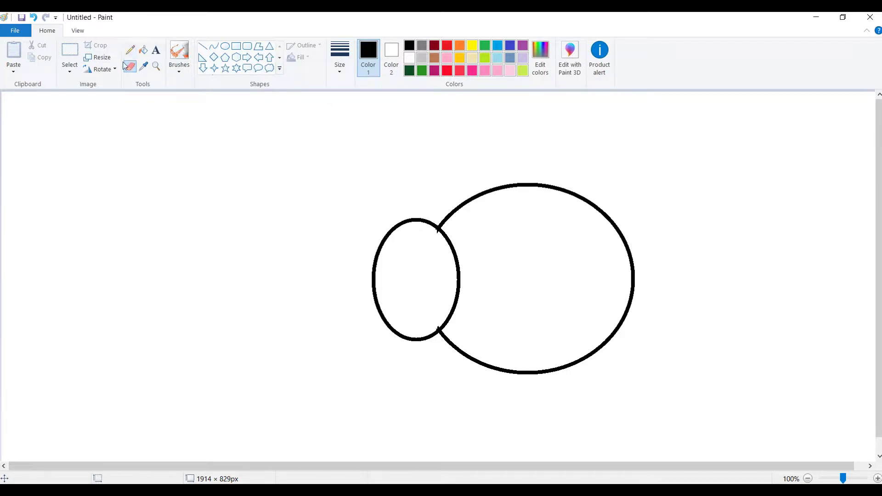
- Draw an ear ellipse about 125 × 186 px straddling the right edge of the head
left_click(225, 47)
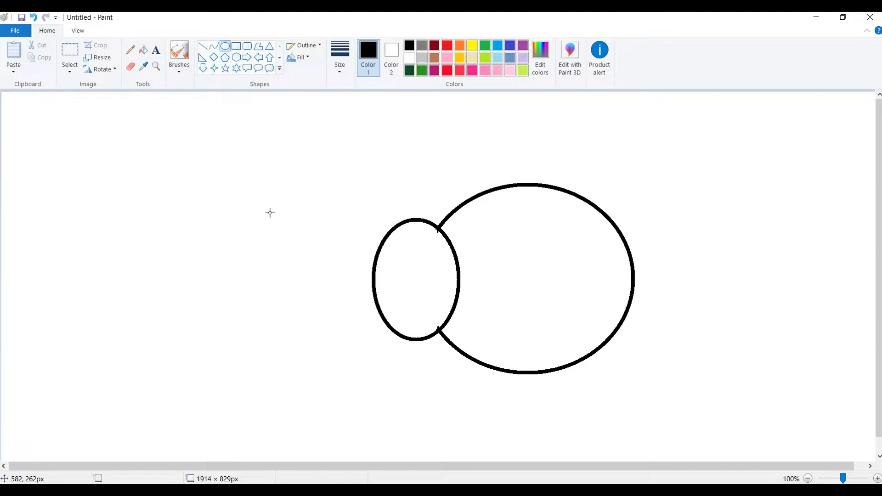
left_click_drag(434, 237, 487, 318)
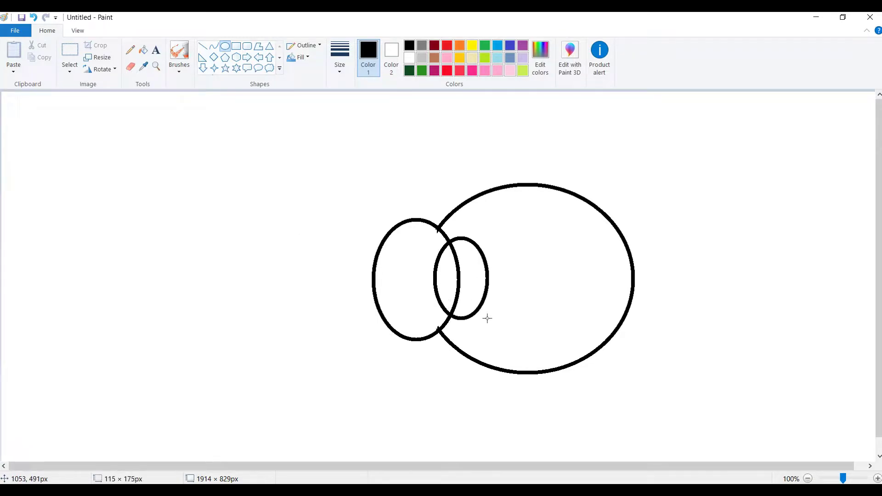
left_click_drag(487, 318, 491, 323)
left_click_drag(471, 291, 469, 287)
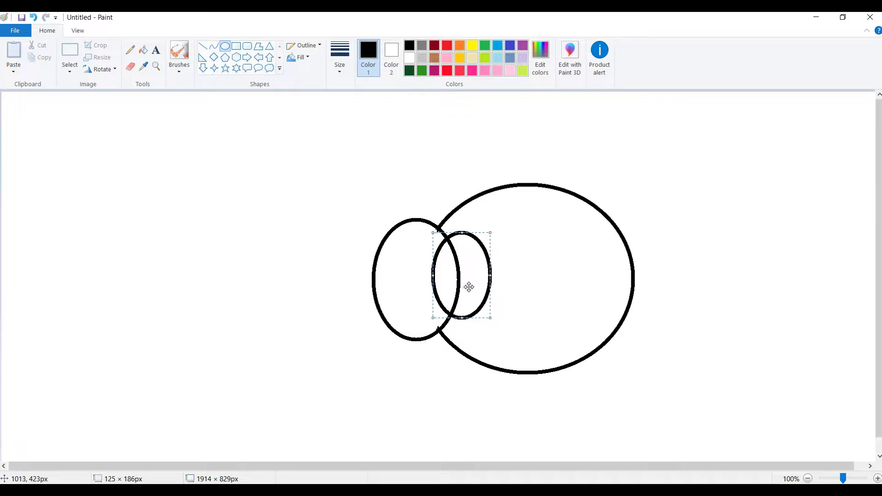
left_click_drag(469, 287, 462, 286)
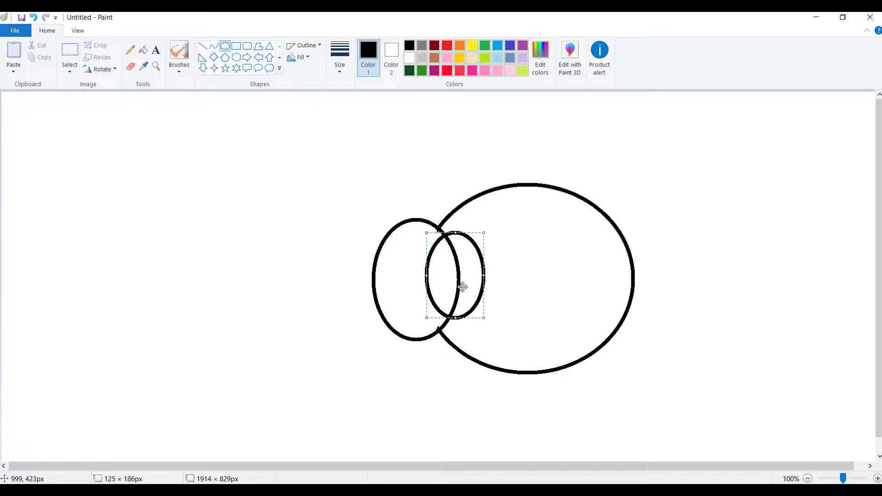
left_click_drag(462, 287, 463, 286)
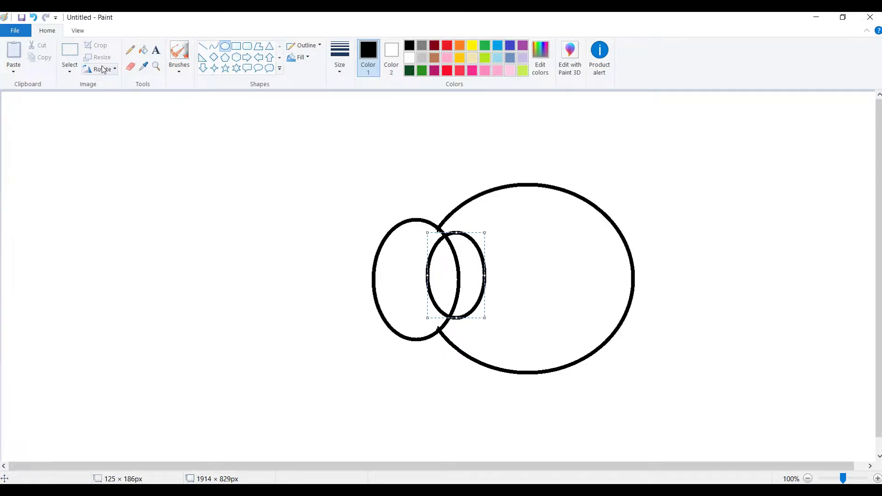
- Erase the ear outline inside the head and the upper part of the head outline inside the ear
left_click(131, 68)
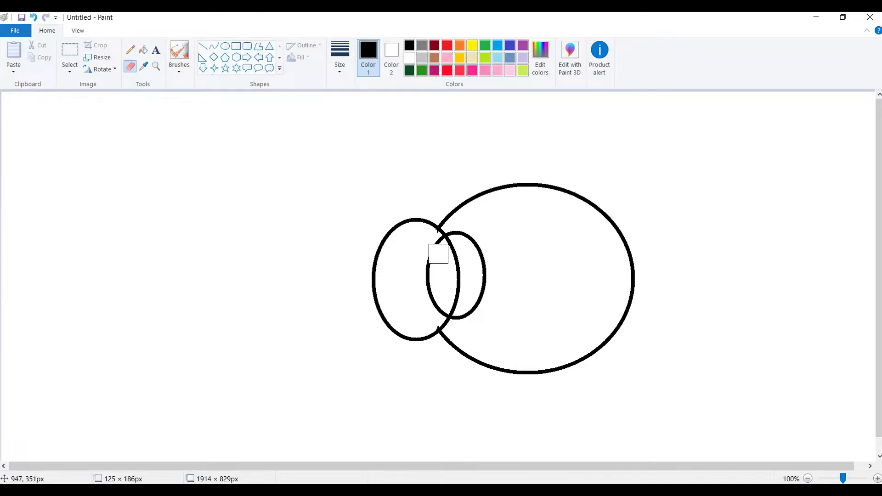
left_click_drag(434, 245, 436, 308)
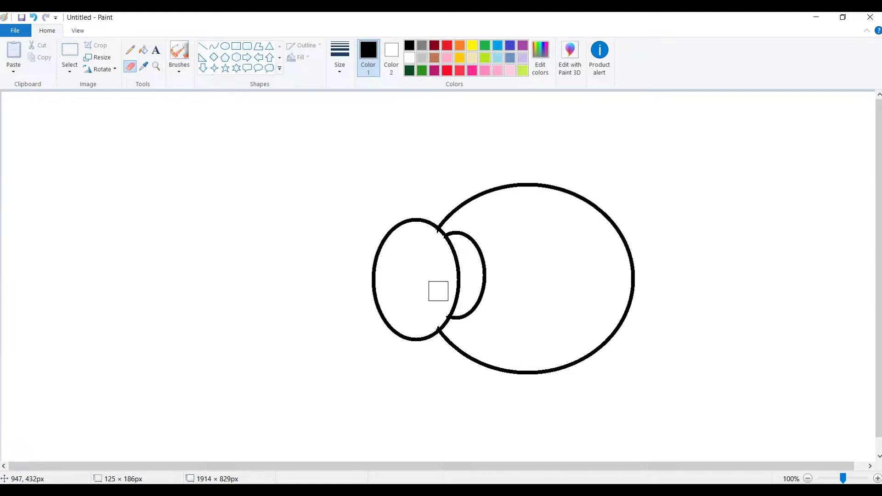
left_click_drag(445, 247, 451, 276)
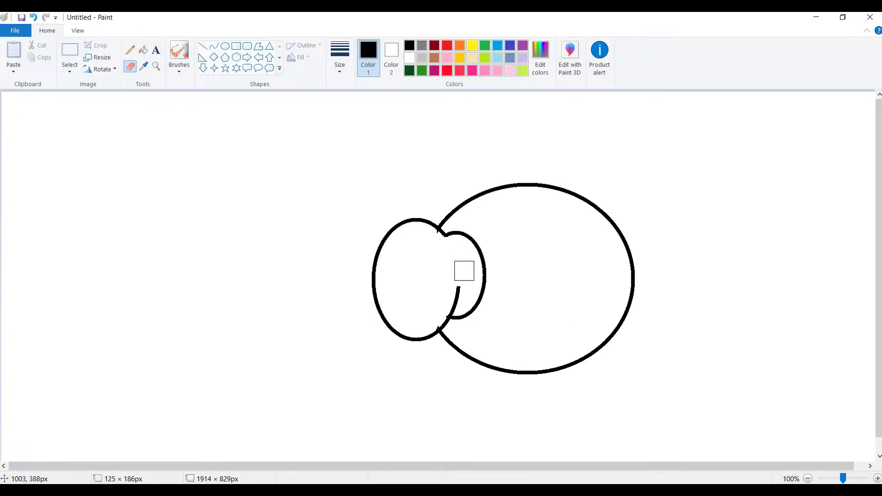
key("ctrl+minus")
left_click_drag(465, 295, 458, 299)
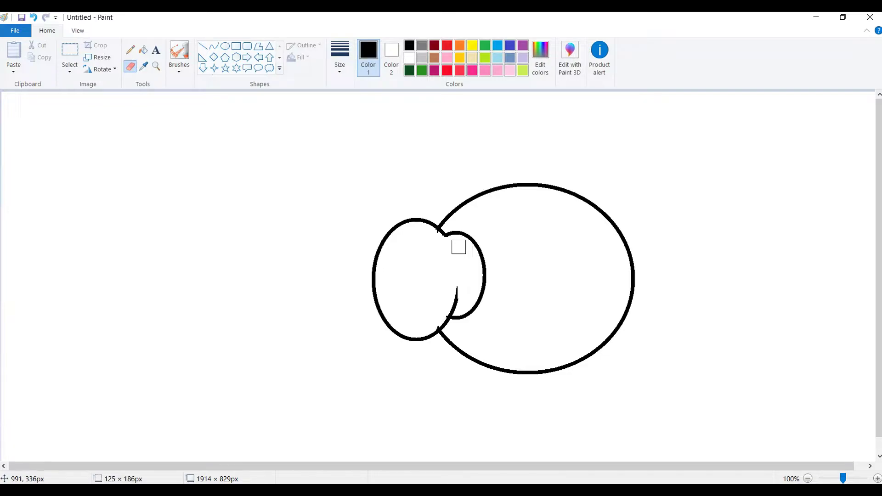
- Draw the trunk's lower edge as a curve about 341 × 160 px, sweeping up and left from the head's lower left
left_click(214, 48)
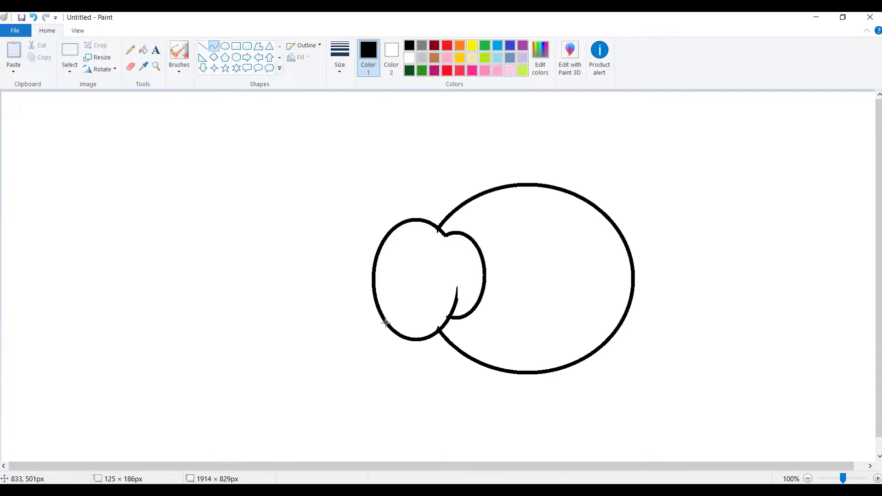
left_click_drag(384, 319, 227, 247)
mouse_move(252, 284)
left_mouse_down()
mouse_move(242, 297)
mouse_move(256, 297)
mouse_move(258, 309)
mouse_move(238, 287)
mouse_move(264, 312)
mouse_move(256, 303)
mouse_move(267, 301)
left_mouse_up()
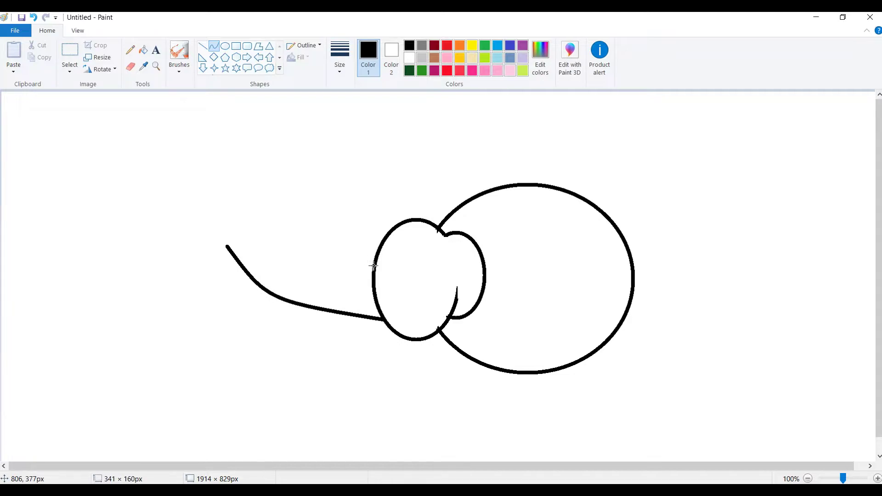
left_click_drag(373, 266, 280, 298)
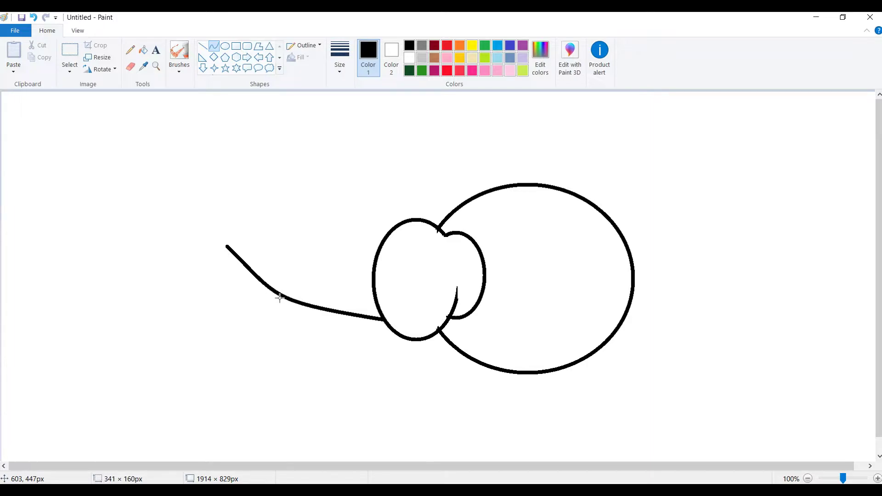
left_click_drag(279, 297, 272, 300)
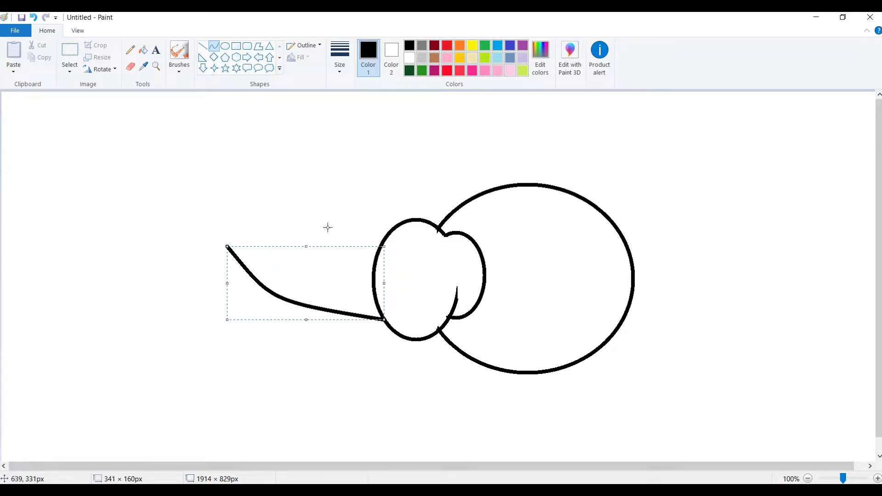
left_click(368, 227)
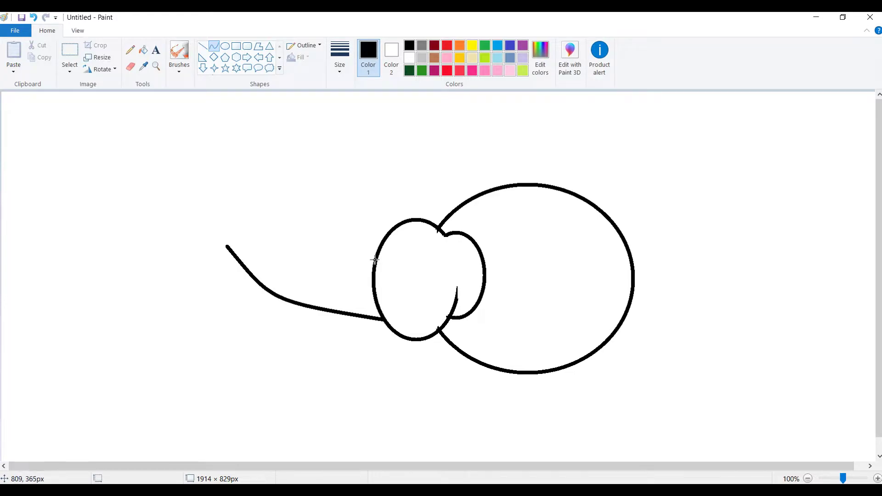
left_click_drag(372, 265, 233, 239)
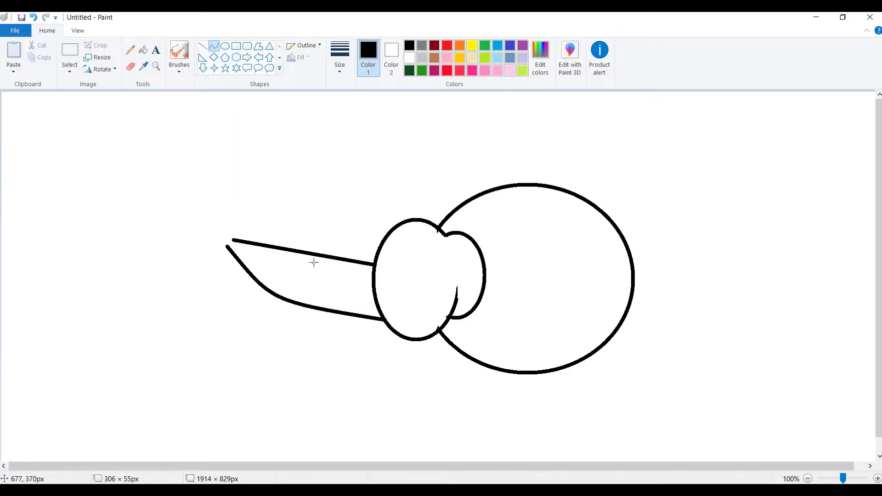
left_click_drag(311, 262, 307, 284)
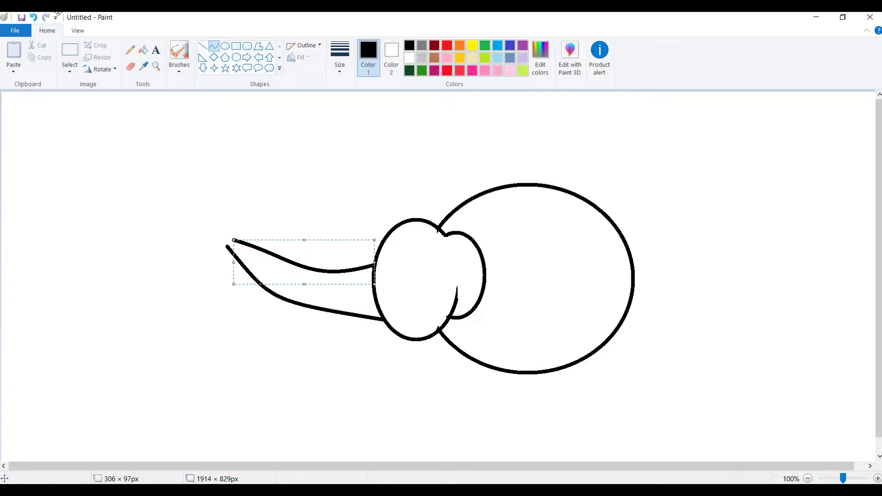
left_click(36, 20)
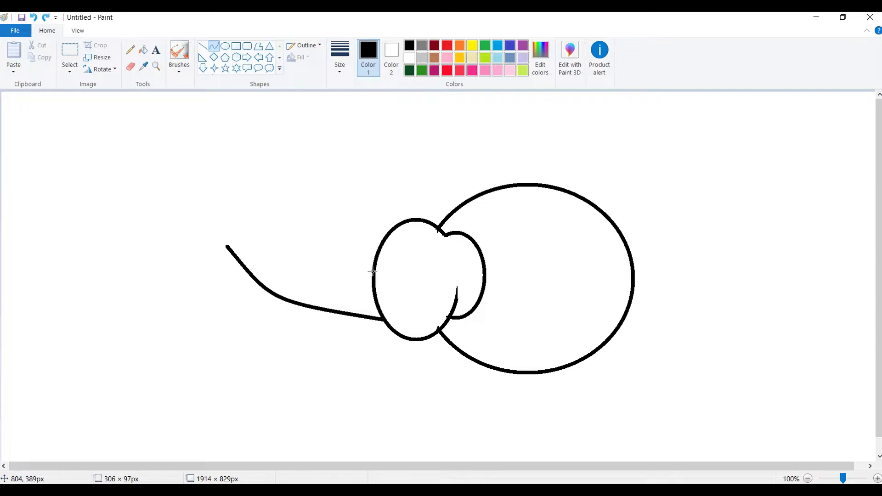
- Draw the trunk's upper edge as a curve about 305 × 103 px and cap the tip with an ellipse about 46 × 31 px
left_click_drag(372, 268, 302, 285)
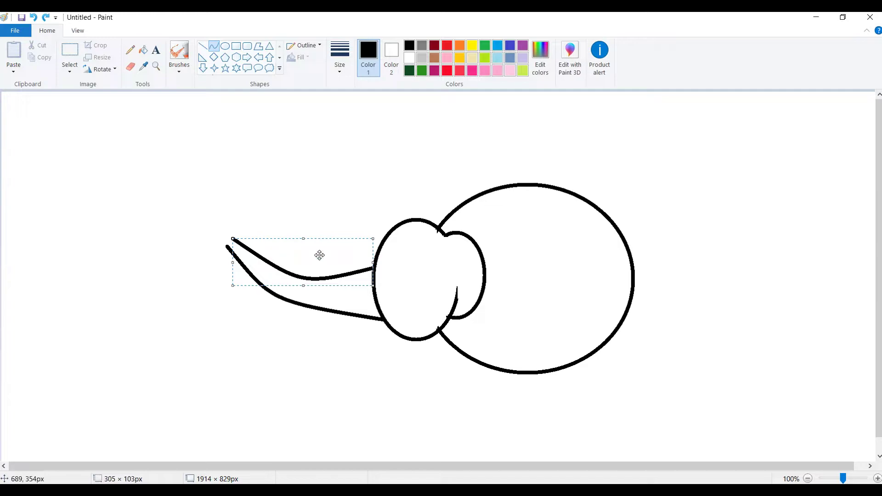
left_click(227, 48)
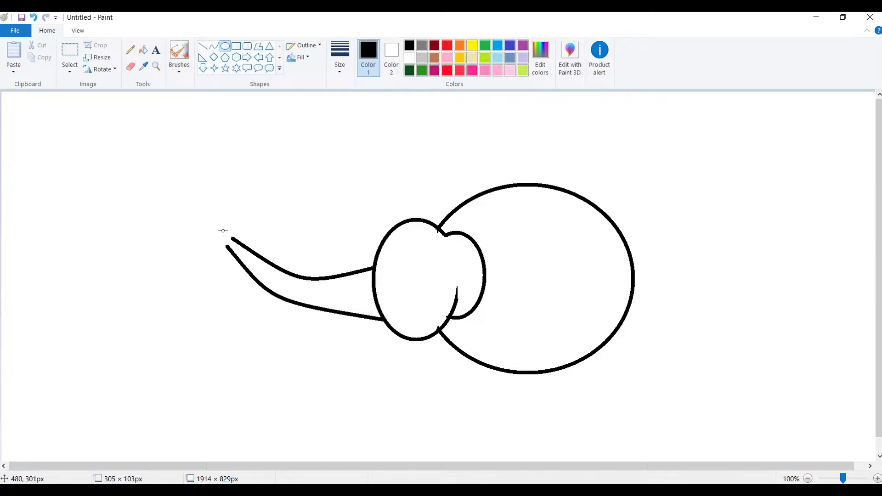
mouse_move(237, 231)
left_mouse_down()
mouse_move(213, 252)
mouse_move(206, 247)
mouse_move(227, 238)
mouse_move(214, 231)
left_mouse_up()
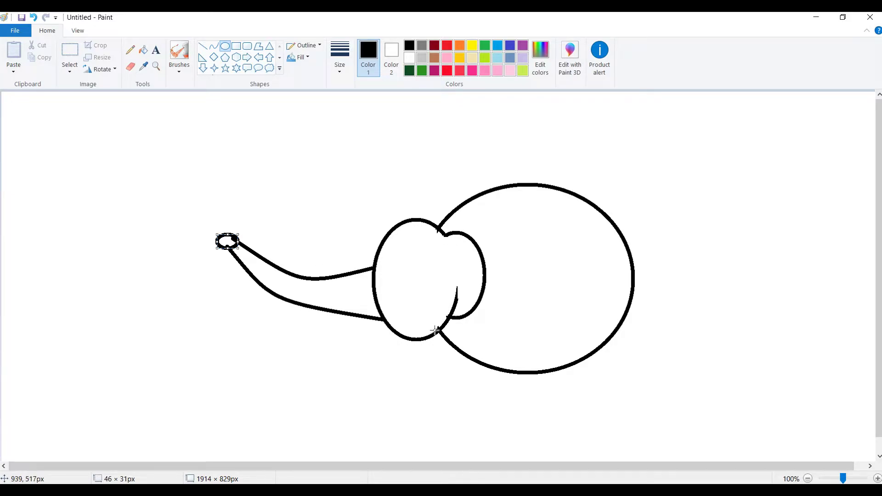
- Erase the head outline between the two trunk curves so the trunk opens into the head
left_click(130, 66)
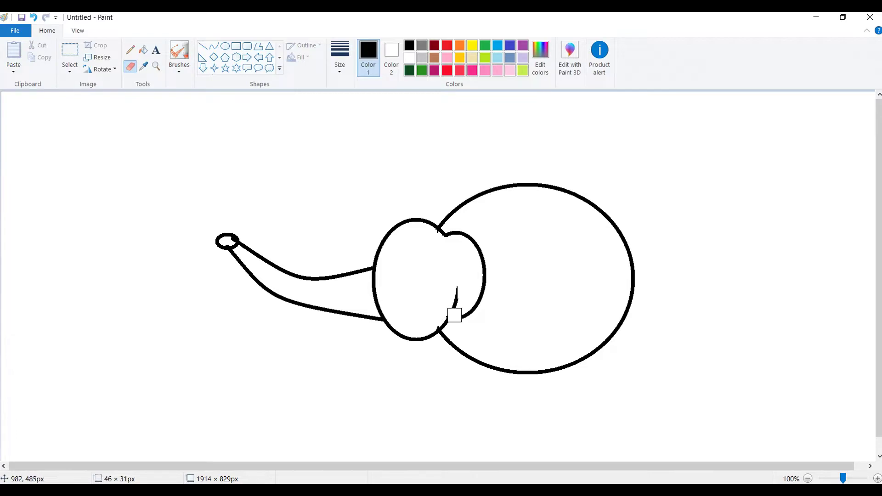
left_click_drag(375, 277, 379, 300)
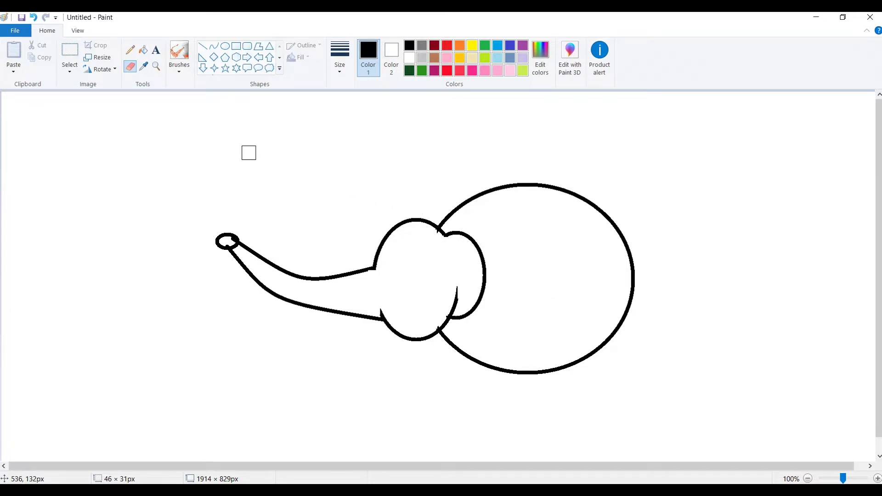
- Draw a pointed tusk beneath the trunk's base with two straight lines, about 39 × 26 px and 58 × 7 px
left_click(205, 50)
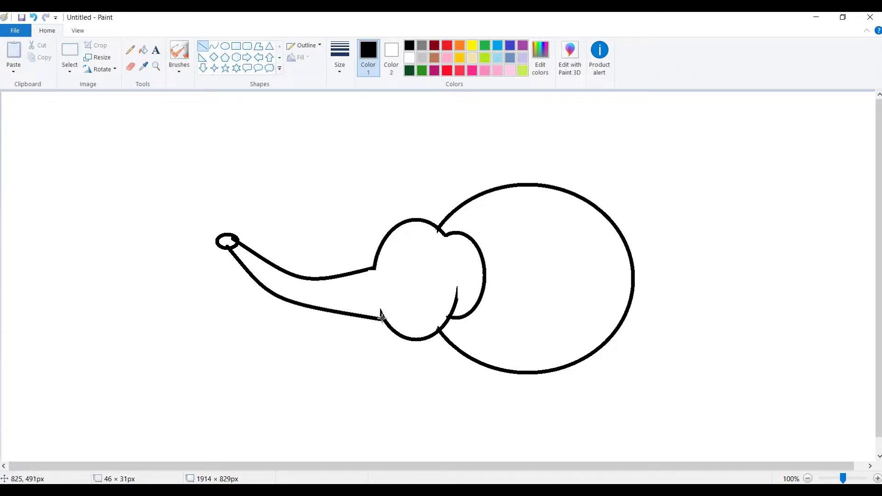
left_click_drag(381, 318, 364, 330)
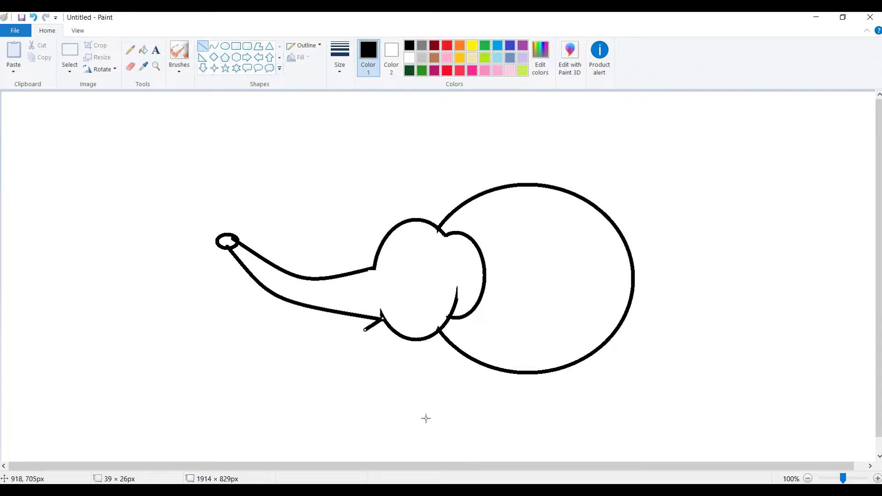
left_click(225, 46)
left_click(203, 48)
left_click_drag(364, 330, 389, 328)
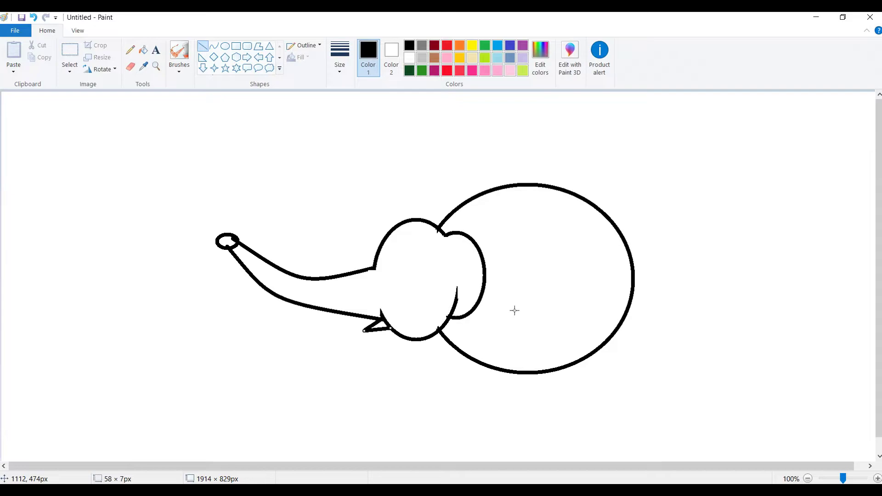
- Draw a rounded rectangle about 99 × 160 px for a leg and park it in the empty area behind the body
left_click(214, 47)
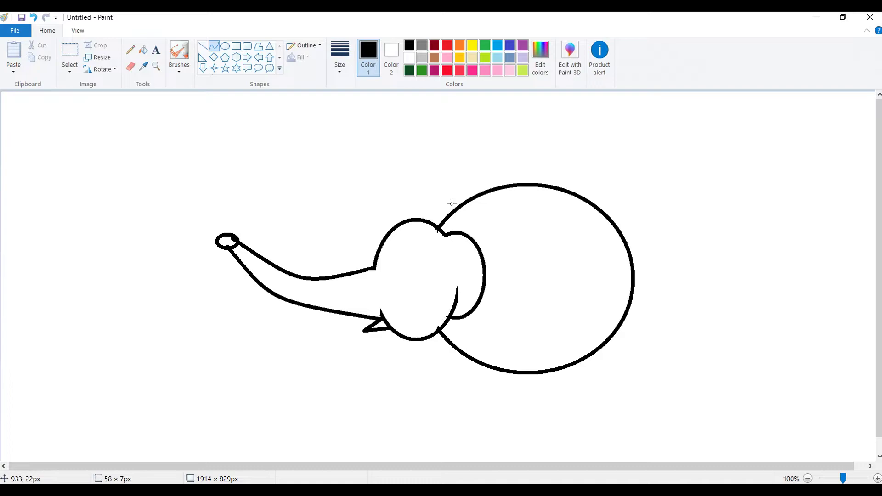
left_click(236, 46)
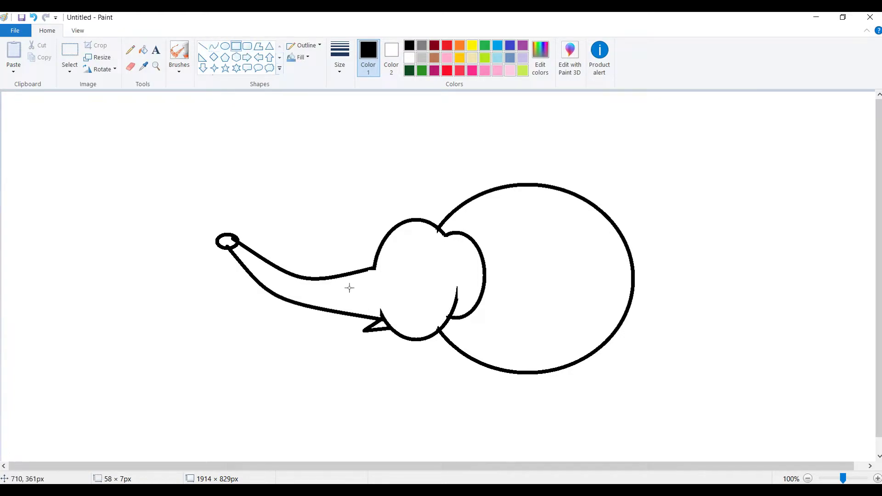
left_click(247, 51)
left_click_drag(700, 326, 746, 400)
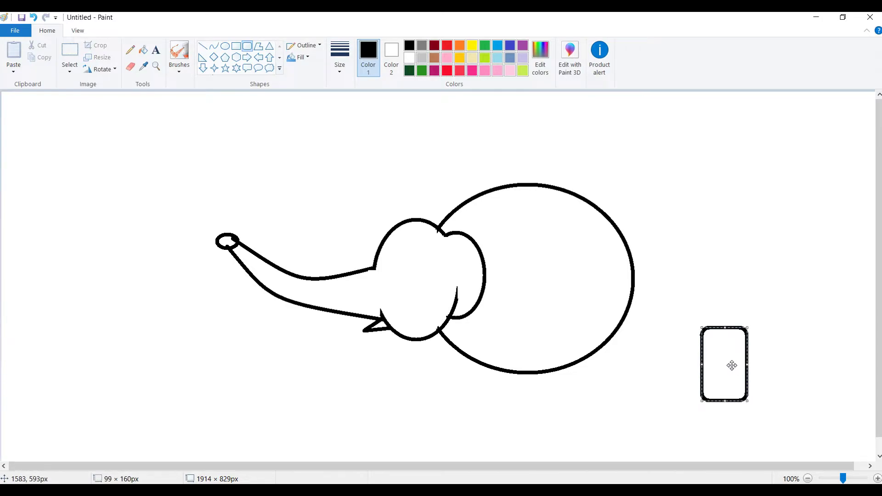
mouse_move(719, 351)
left_mouse_down()
mouse_move(506, 379)
mouse_move(501, 364)
left_mouse_up()
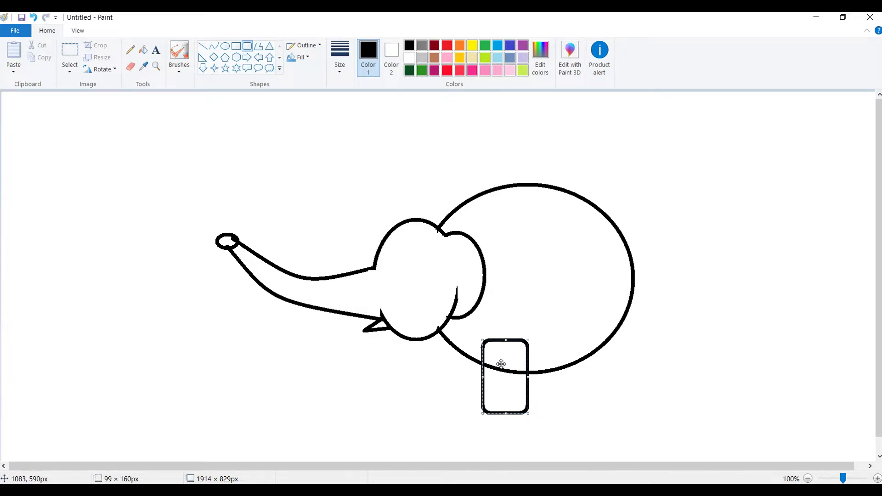
left_click_drag(501, 364, 501, 365)
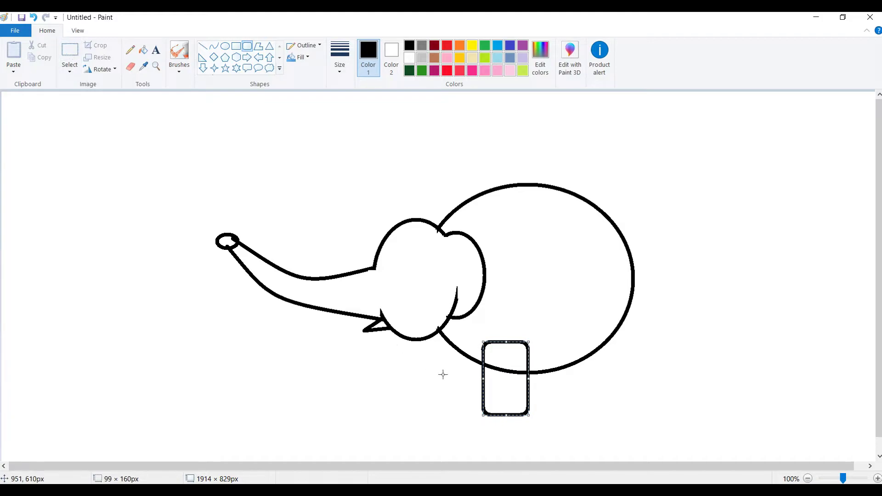
left_click_drag(508, 395, 732, 364)
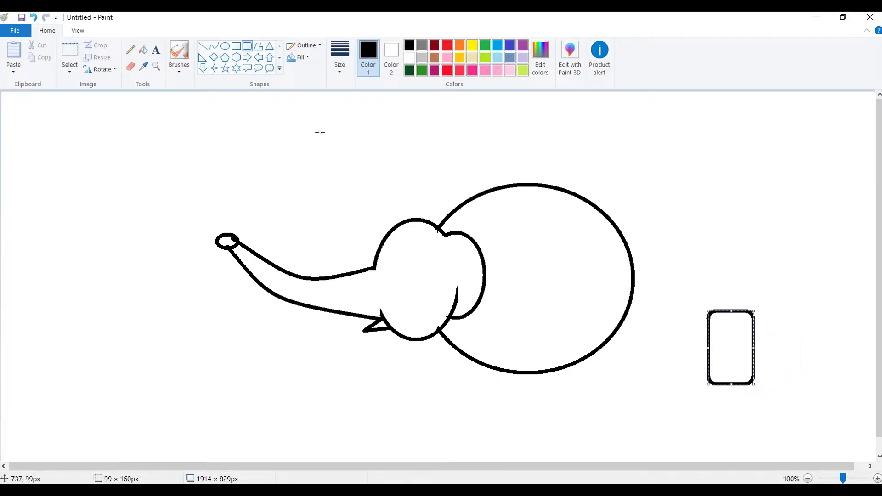
- Copy the rounded rectangle onto the front of the belly as the front leg and move the original under the rear as the hind leg
left_click(70, 51)
left_click_drag(695, 291, 767, 401)
left_click(41, 57)
left_click(14, 52)
left_click_drag(43, 154, 510, 381)
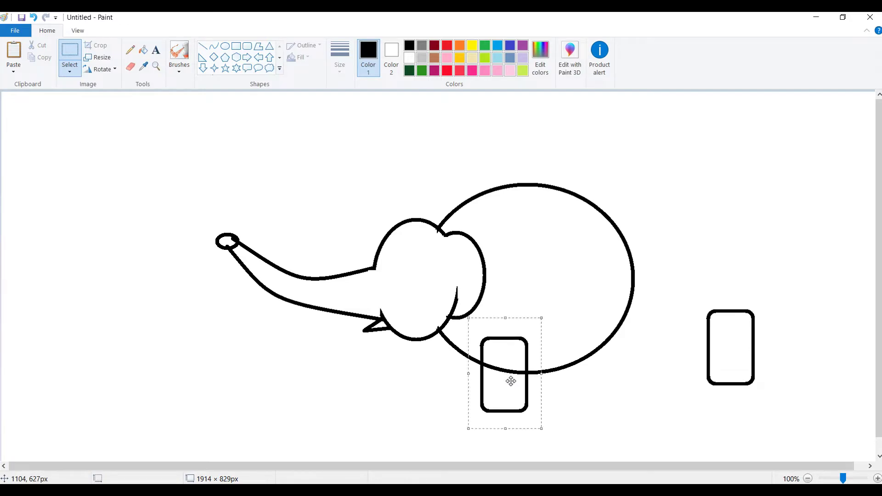
left_click_drag(691, 289, 761, 398)
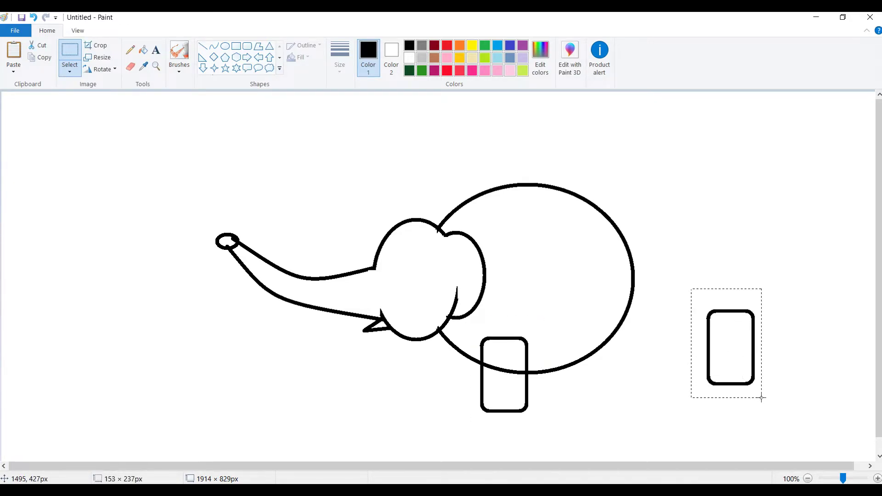
left_click_drag(742, 348, 580, 368)
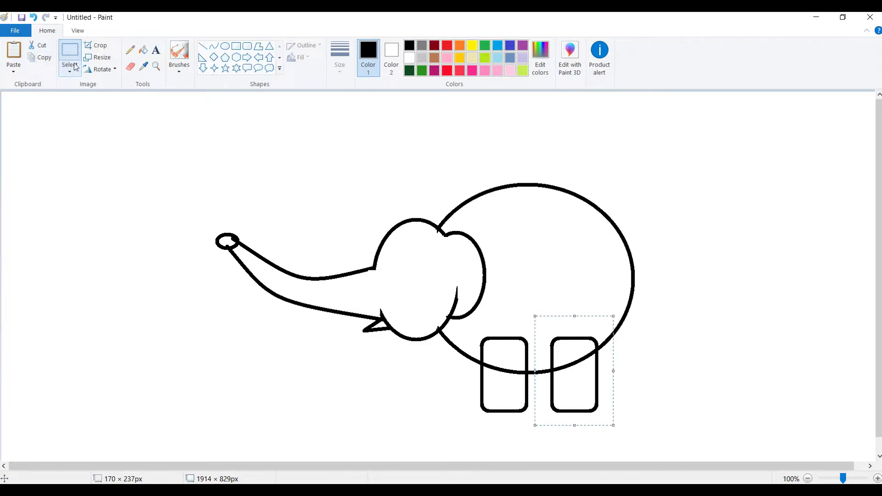
- Erase the tops of both leg rectangles and the belly outline inside them so the legs open into the body
left_click(130, 66)
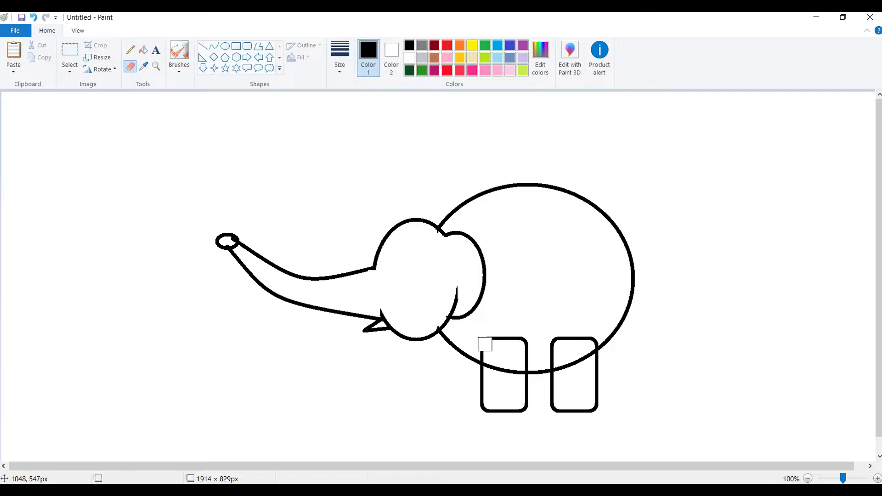
mouse_move(487, 354)
left_mouse_down()
mouse_move(490, 344)
mouse_move(521, 342)
mouse_move(528, 352)
mouse_move(491, 363)
mouse_move(515, 370)
mouse_move(525, 358)
left_mouse_up()
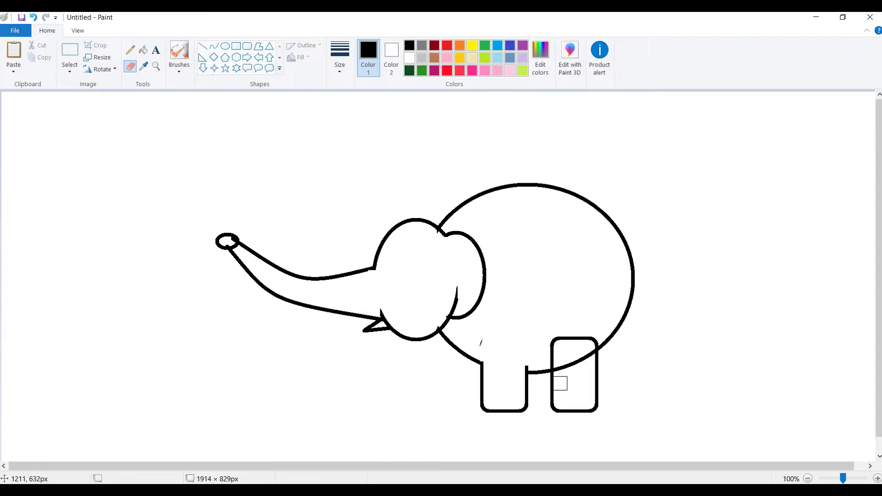
mouse_move(554, 356)
left_mouse_down()
mouse_move(553, 342)
mouse_move(590, 339)
left_mouse_up()
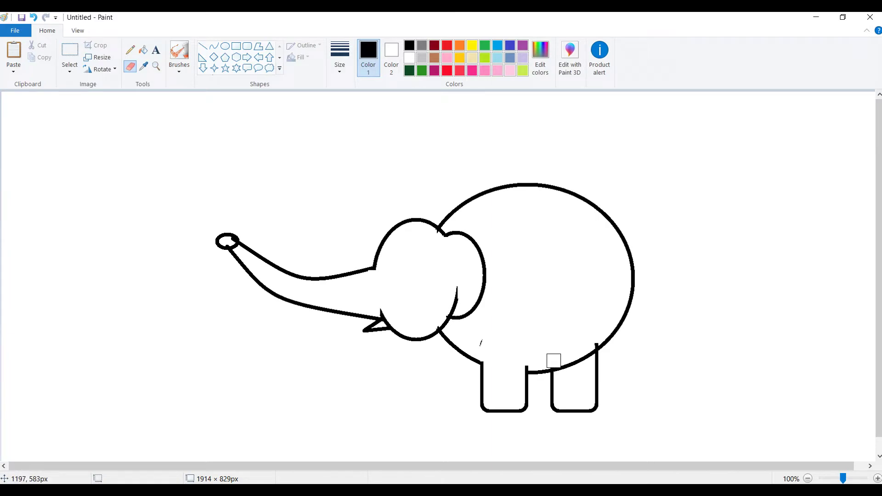
mouse_move(553, 361)
left_mouse_down()
mouse_move(570, 365)
mouse_move(585, 353)
left_mouse_up()
- Draw three small rounded toenails along the bottom of each foot with the Pencil at the thickest line width
left_click(131, 51)
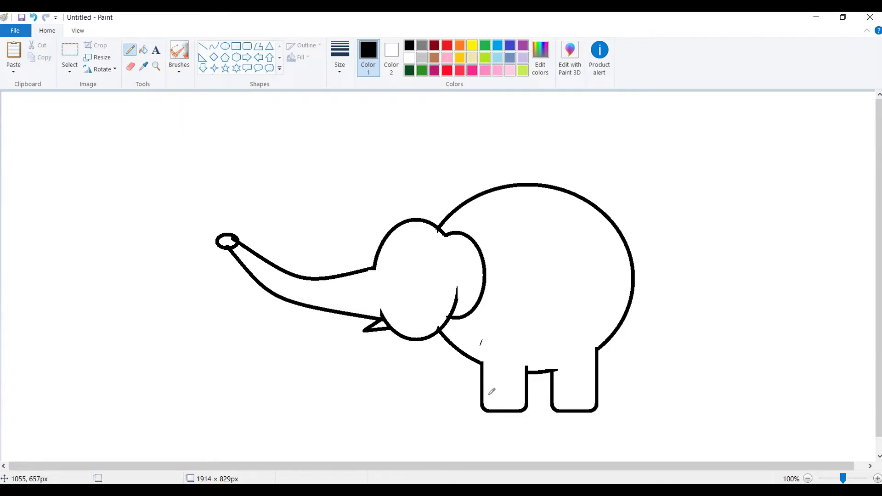
left_click(340, 60)
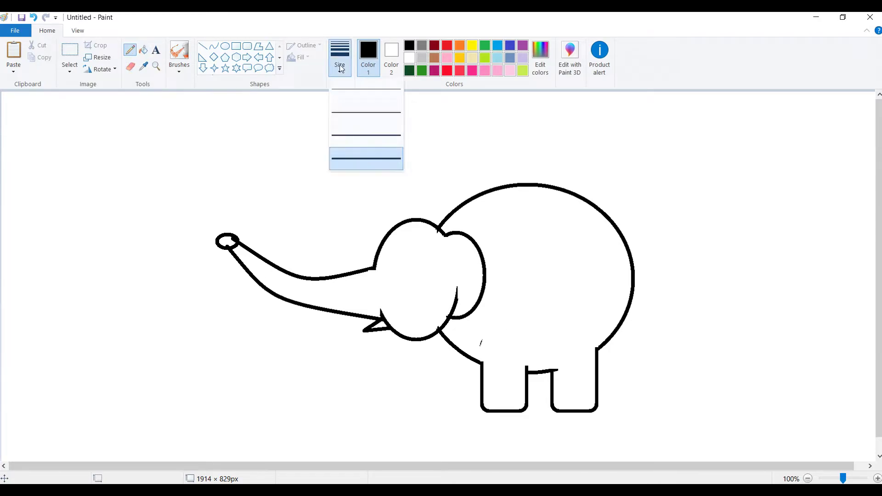
left_click(386, 173)
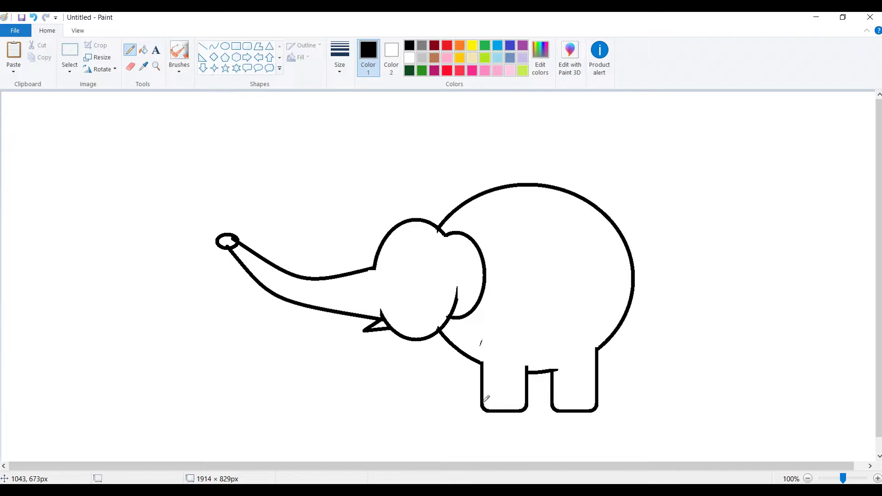
left_click_drag(483, 401, 516, 405)
left_click_drag(554, 406, 587, 408)
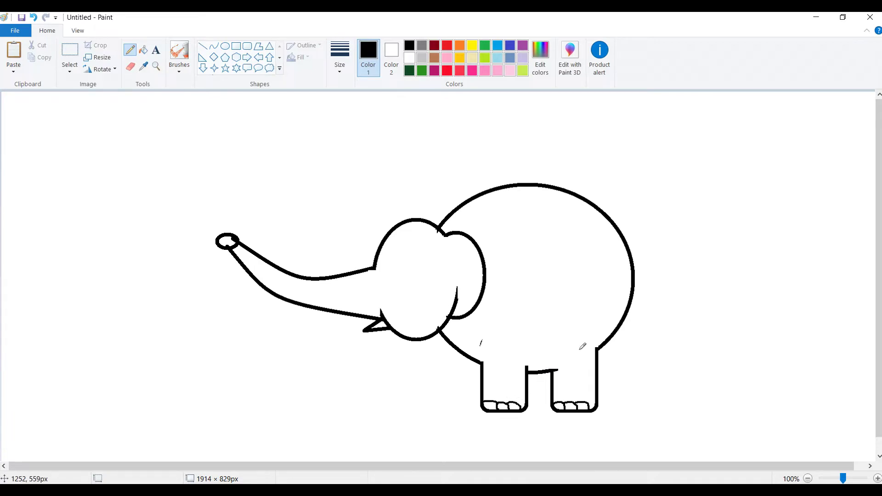
- Draw the tail as a curve about 80 × 161 px, sloping down from the rump and bending downward at its end
left_click(214, 46)
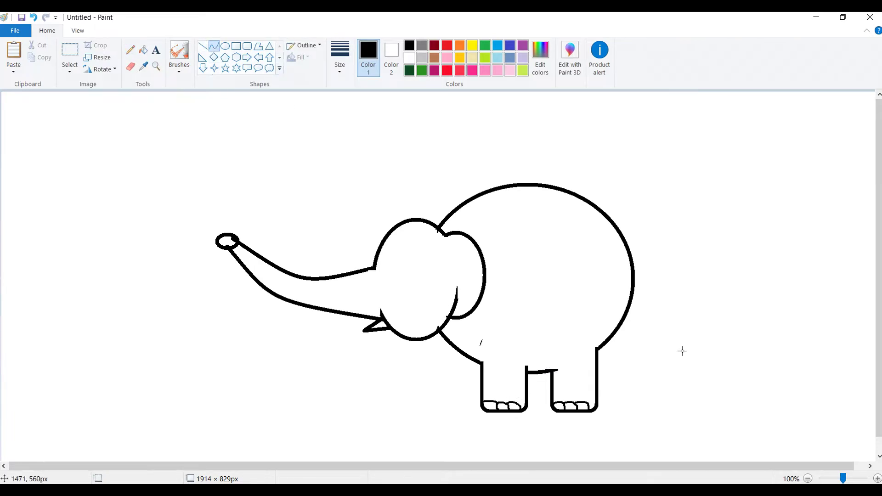
left_click_drag(630, 248, 664, 323)
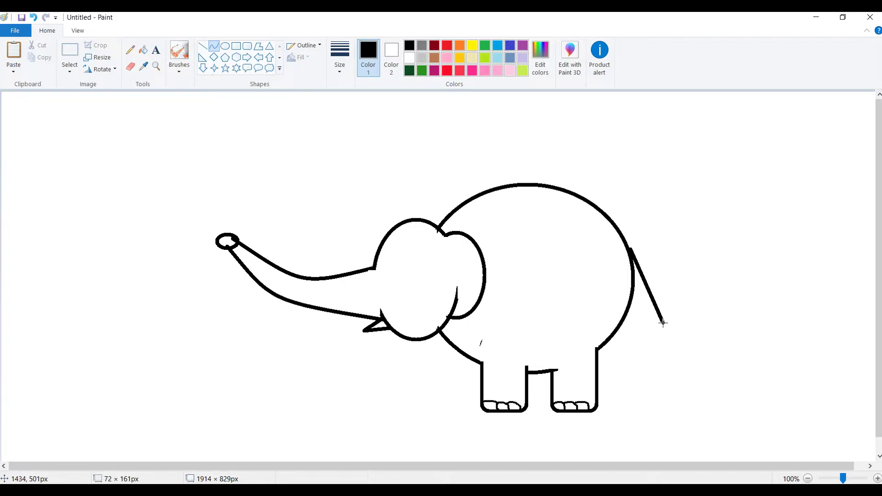
left_click_drag(671, 279, 663, 301)
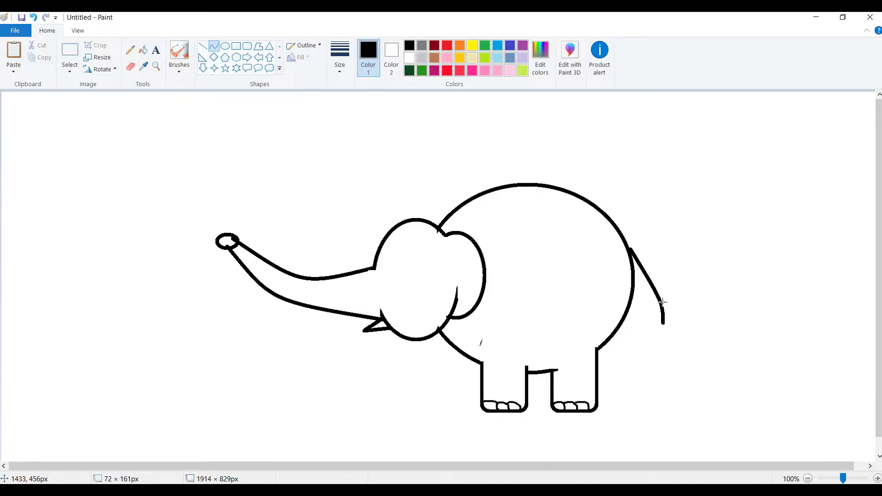
left_click_drag(662, 302, 668, 302)
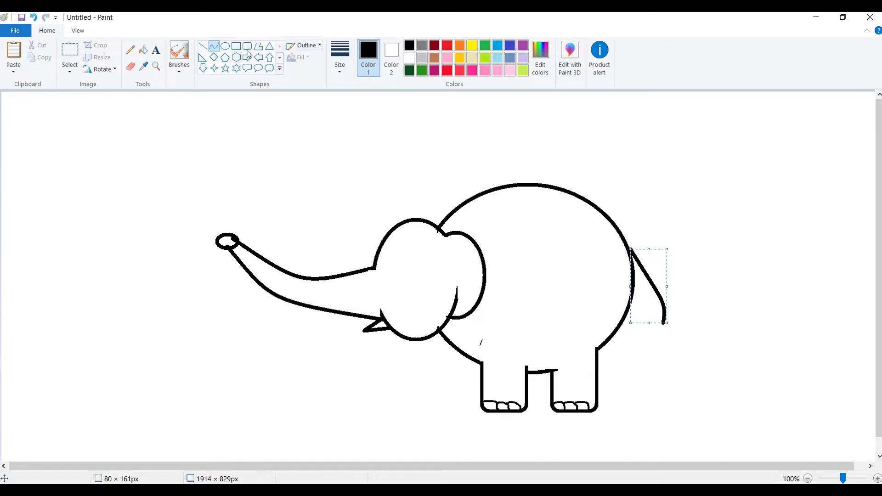
- Draw an upright ellipse about 33 × 56 px and fit it directly beneath the end of the tail
left_click(224, 46)
left_click_drag(663, 321, 677, 348)
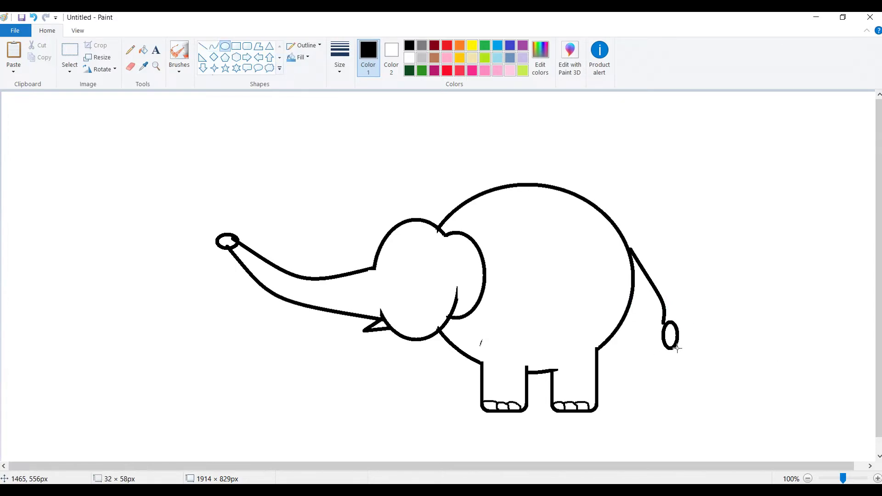
left_click_drag(677, 348, 677, 348)
left_click_drag(677, 335, 666, 336)
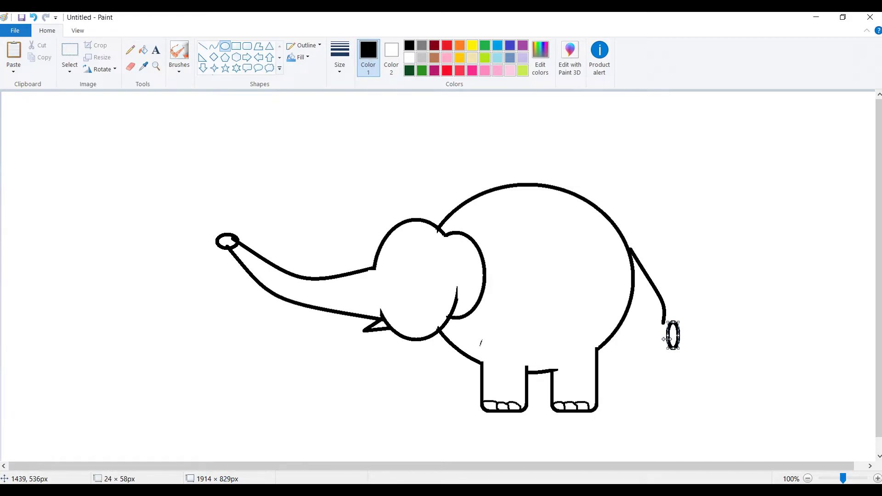
left_click_drag(679, 336, 668, 354)
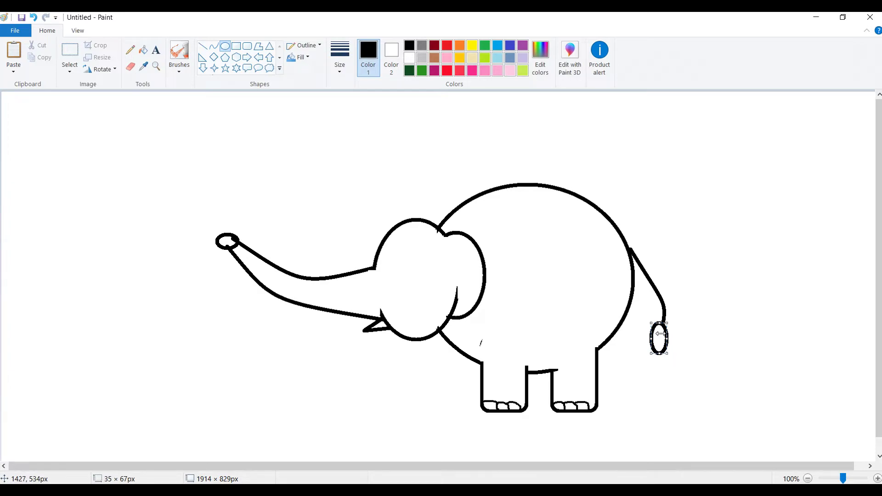
mouse_move(669, 336)
left_mouse_down()
mouse_move(651, 339)
mouse_move(663, 350)
mouse_move(669, 334)
mouse_move(656, 334)
mouse_move(662, 348)
mouse_move(673, 347)
left_mouse_up()
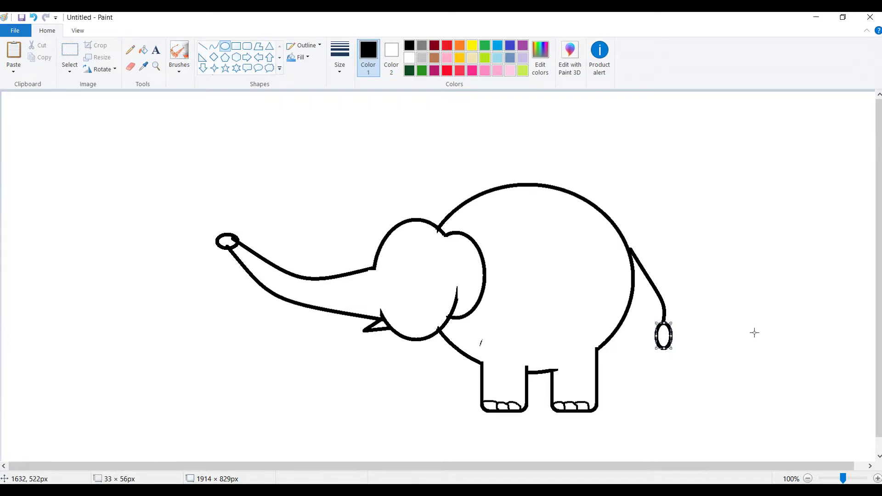
- Draw an arched curve about 30 × 17 px across the tail-tip ellipse and erase the ellipse outline below it
left_click(214, 47)
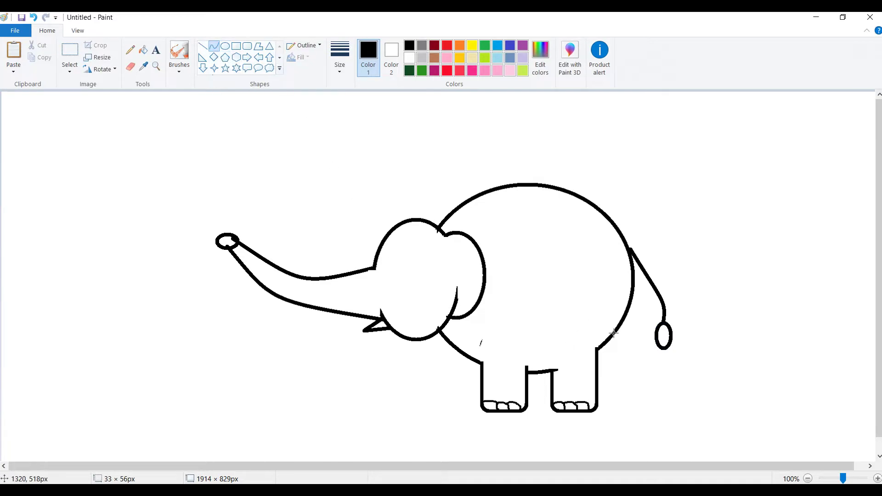
mouse_move(656, 339)
left_mouse_down()
mouse_move(671, 339)
mouse_move(664, 333)
left_mouse_up()
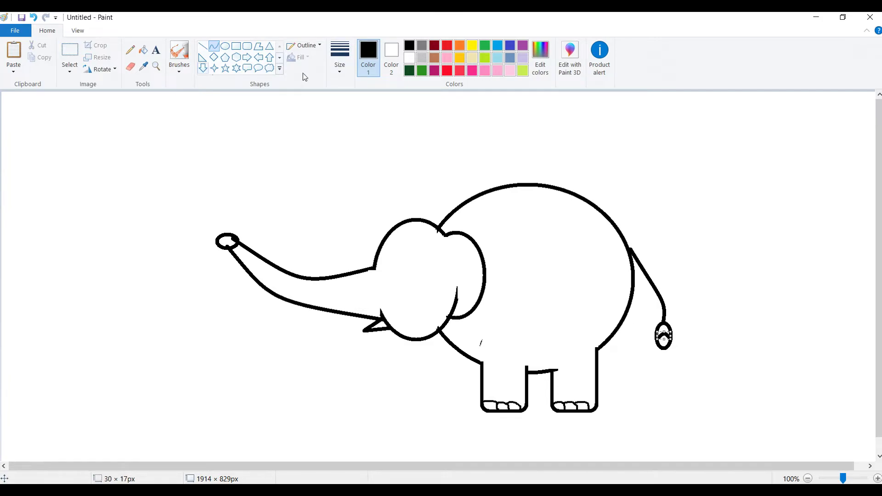
left_click(129, 69)
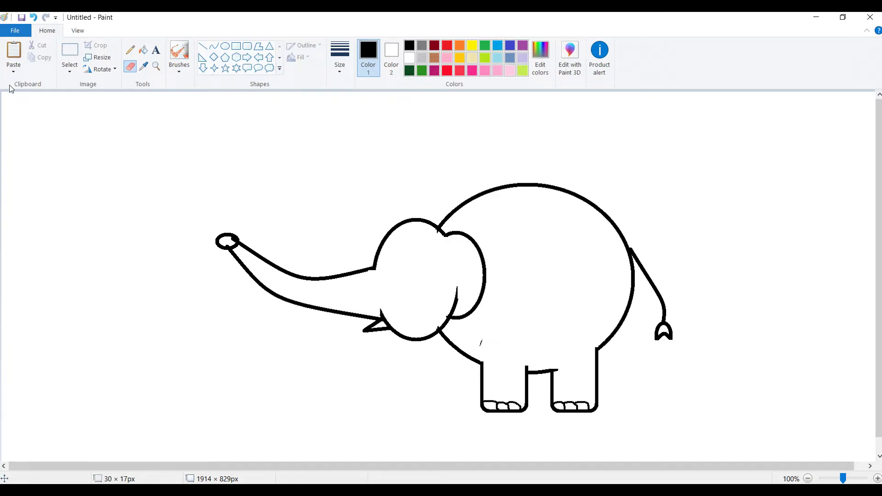
left_click(225, 47)
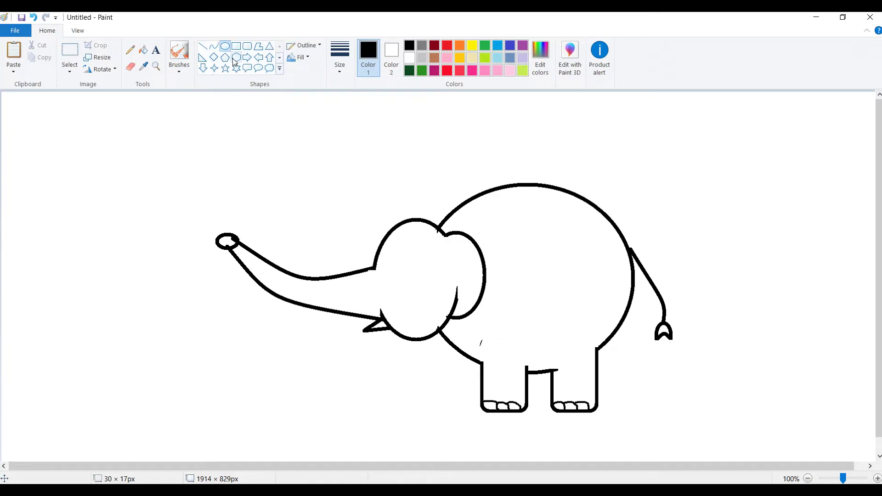
left_click(394, 54)
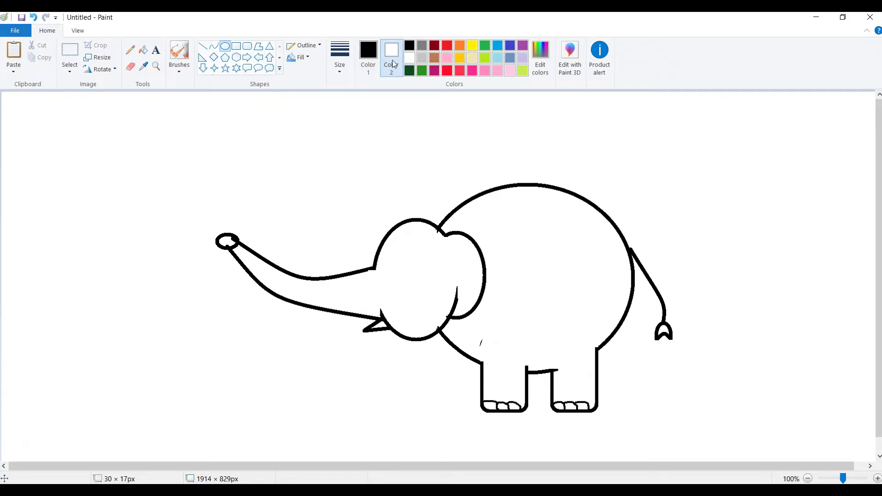
left_click(411, 47)
left_click(370, 56)
left_click_drag(390, 245, 399, 268)
key("ctrl+z")
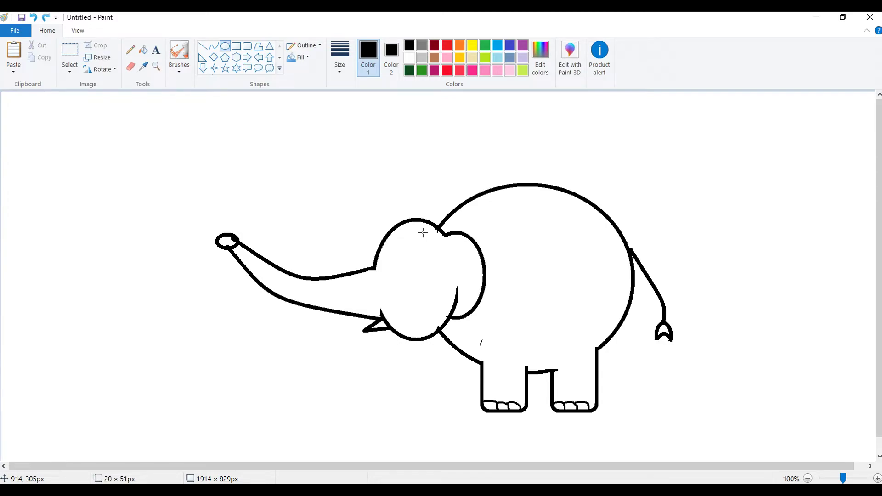
left_click(393, 58)
left_click(409, 57)
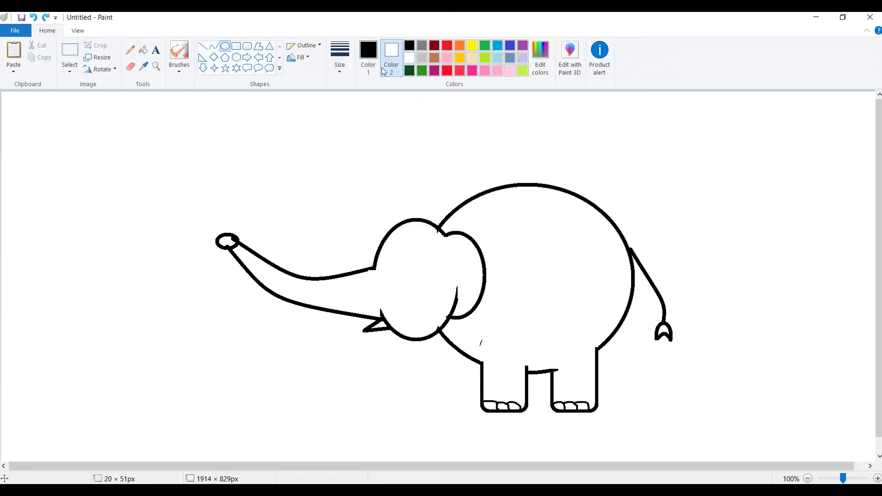
- Draw the eye as a black-outlined upright ellipse about 23 × 47 px in the upper front of the head
left_click(368, 56)
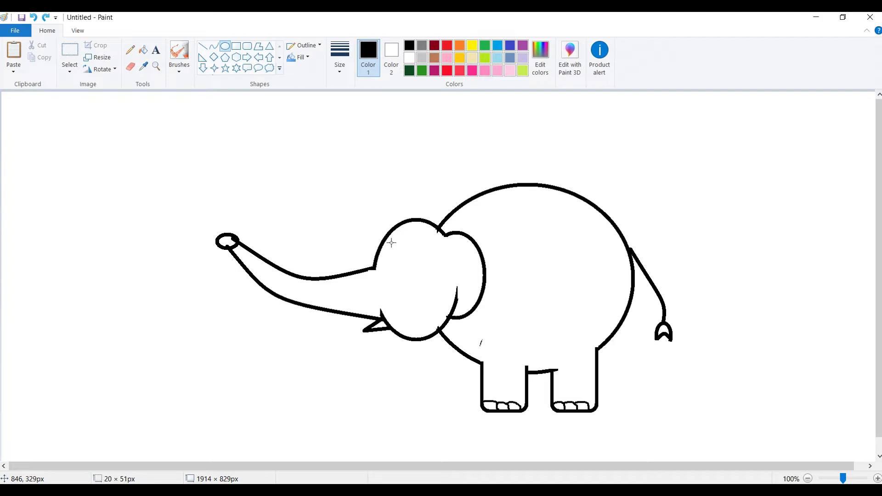
mouse_move(392, 247)
left_mouse_down()
mouse_move(406, 275)
mouse_move(403, 268)
left_mouse_up()
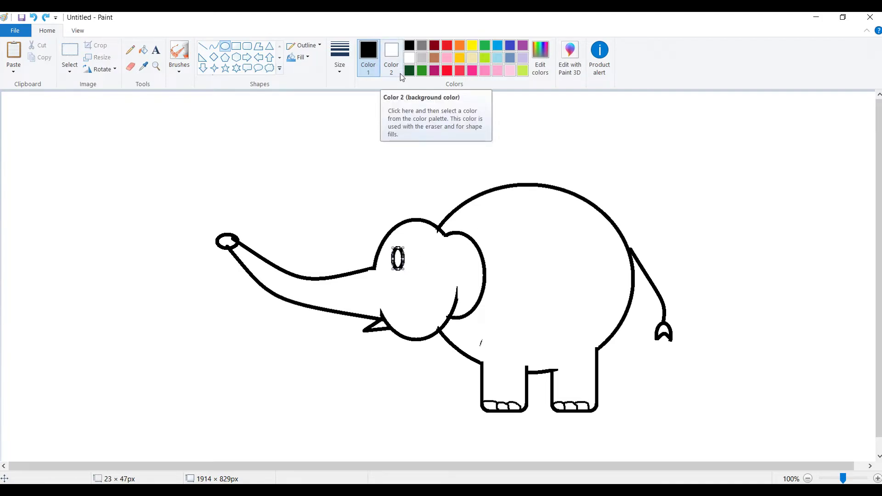
- Draw three short black hair strokes about 20 px long, fanning out from the top of the head
left_click(203, 47)
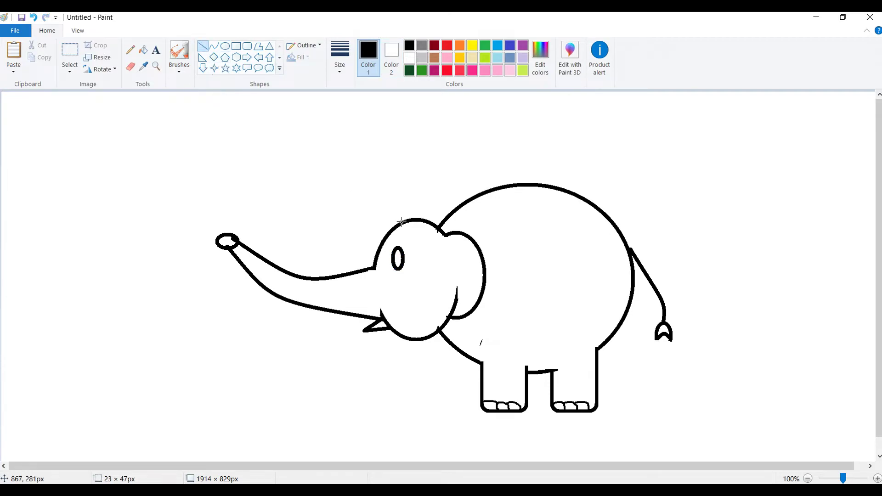
left_click_drag(401, 222, 398, 212)
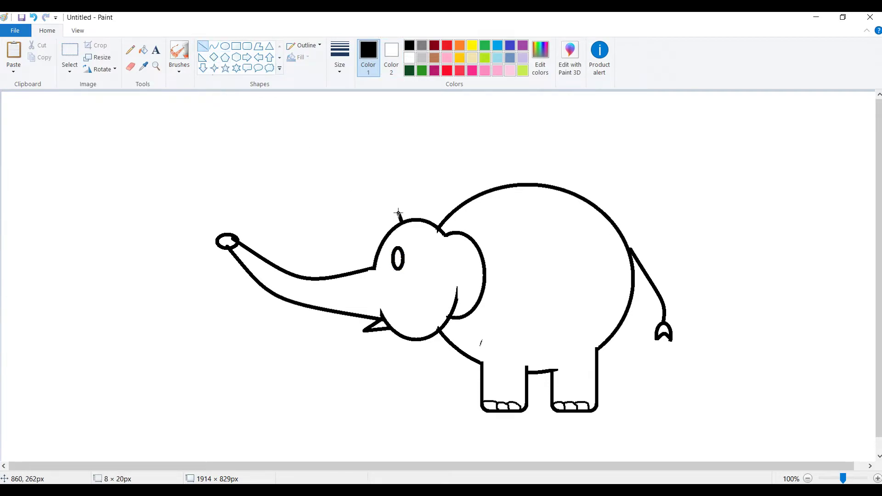
left_click(225, 47)
left_click(204, 49)
left_click_drag(411, 220, 412, 212)
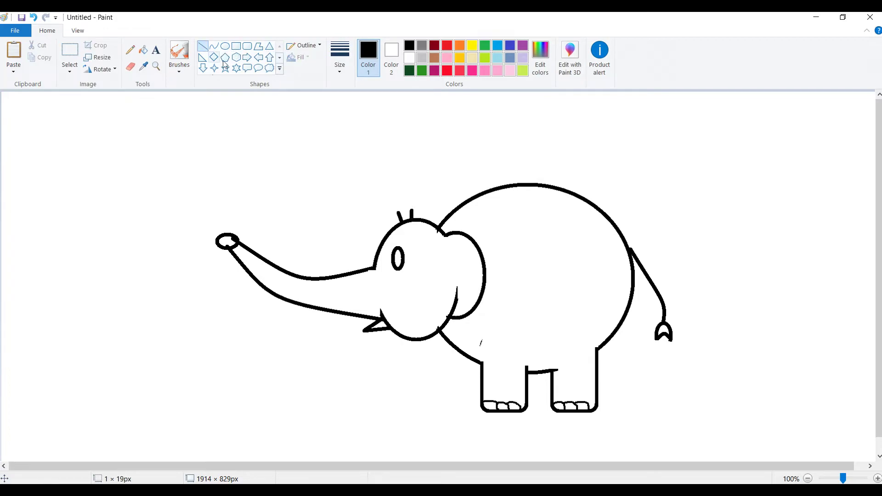
left_click_drag(423, 220, 428, 211)
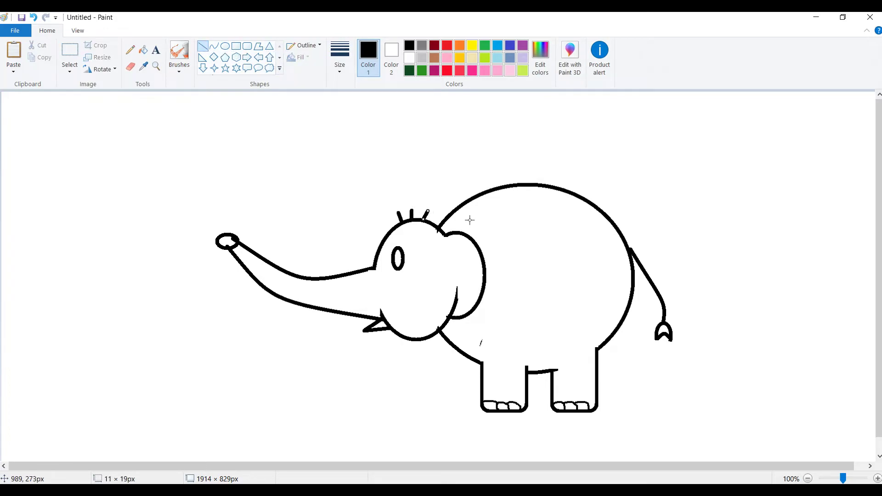
- Draw two short straight wrinkle lines about 20 px long, running inward from the middle of the trunk's upper edge
left_click(214, 60)
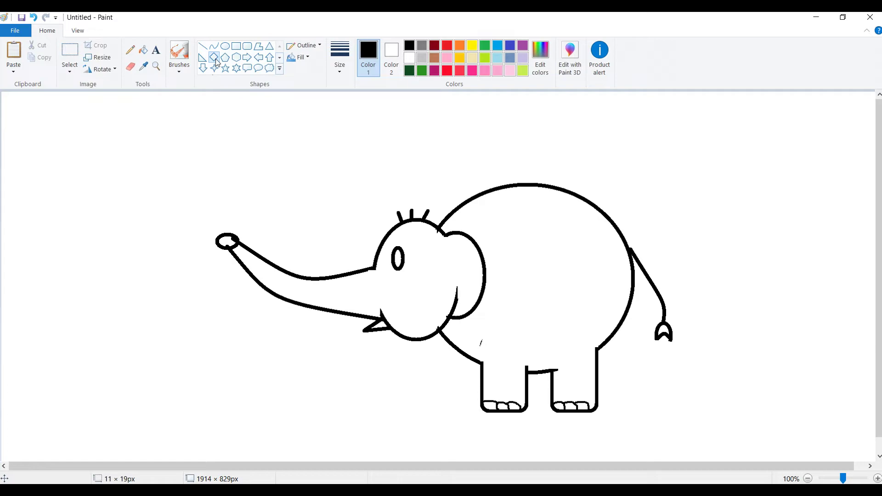
left_click(202, 45)
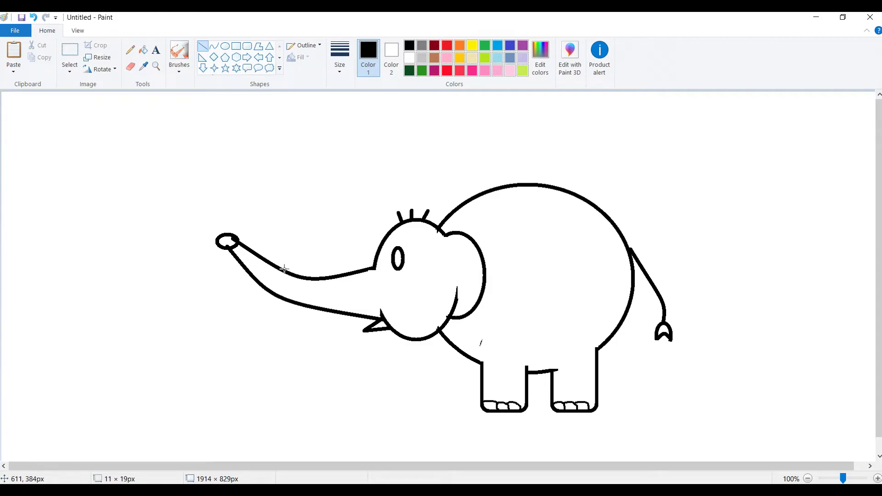
left_click_drag(277, 267, 274, 275)
left_click_drag(288, 273, 288, 283)
- Draw a curved third trunk wrinkle about 11 × 24 px nearer the head, and an arched eyebrow about 21 × 19 px above the eye
left_click(214, 47)
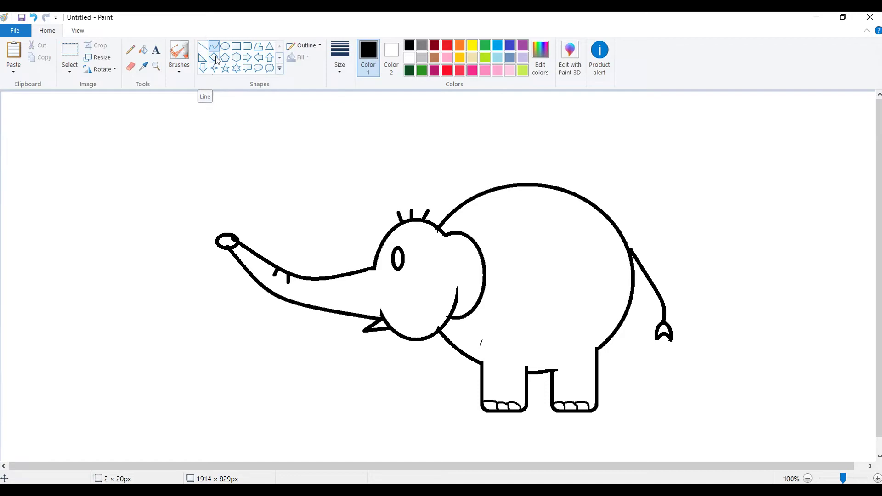
mouse_move(305, 278)
left_mouse_down()
mouse_move(305, 291)
mouse_move(315, 286)
mouse_move(299, 278)
left_mouse_up()
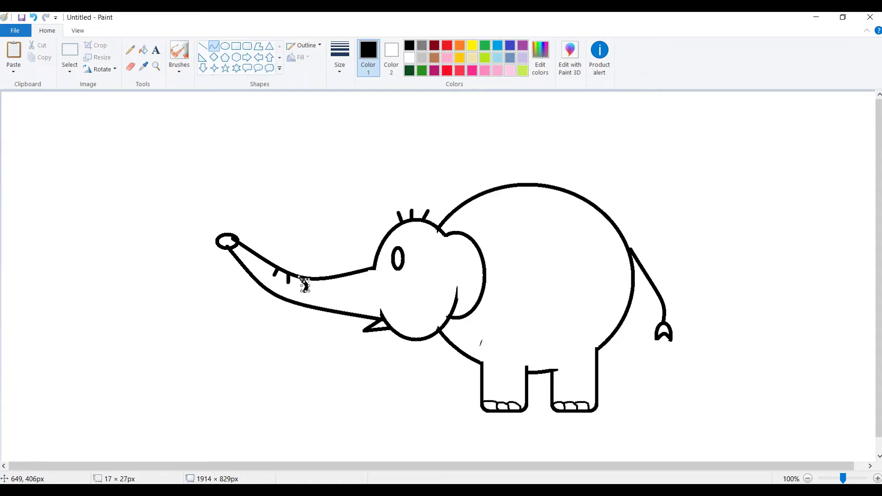
left_click(33, 18)
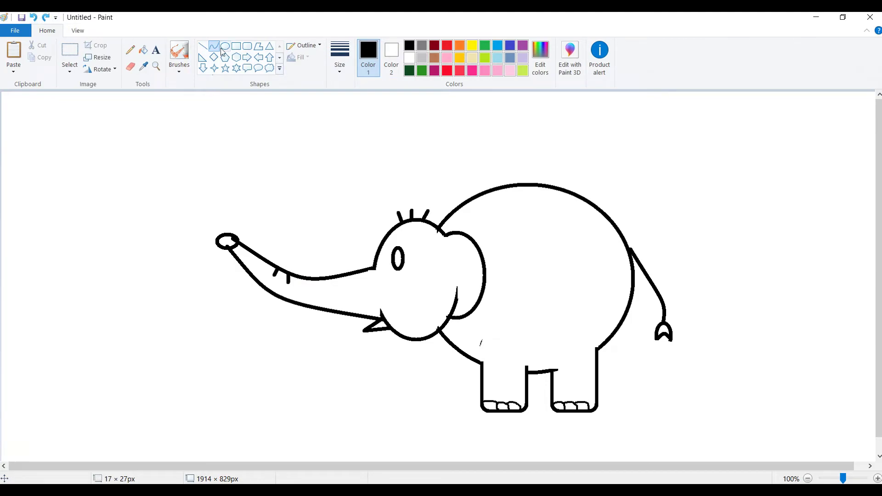
left_click_drag(302, 279, 307, 284)
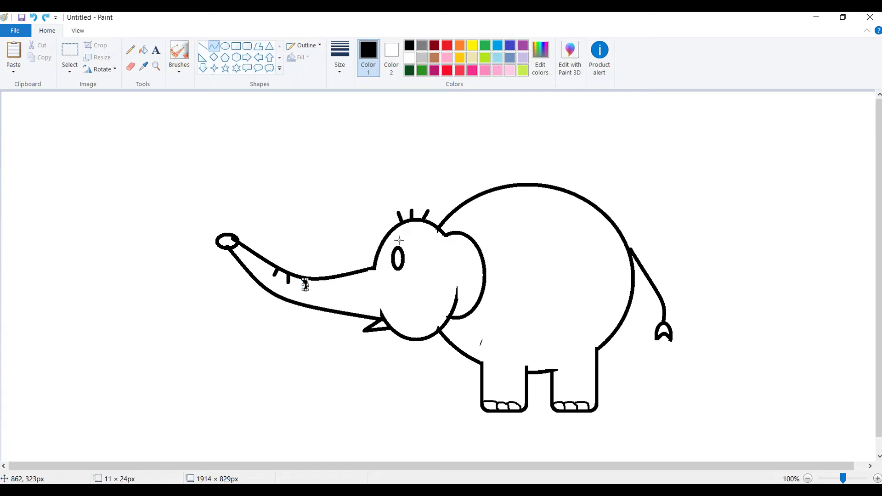
mouse_move(399, 240)
left_mouse_down()
mouse_move(409, 247)
mouse_move(406, 238)
left_mouse_up()
left_click_drag(406, 240, 406, 239)
- Draw a flat ellipse about 18 × 6 px as the nostril and move it into the oval at the trunk's tip
left_click(225, 48)
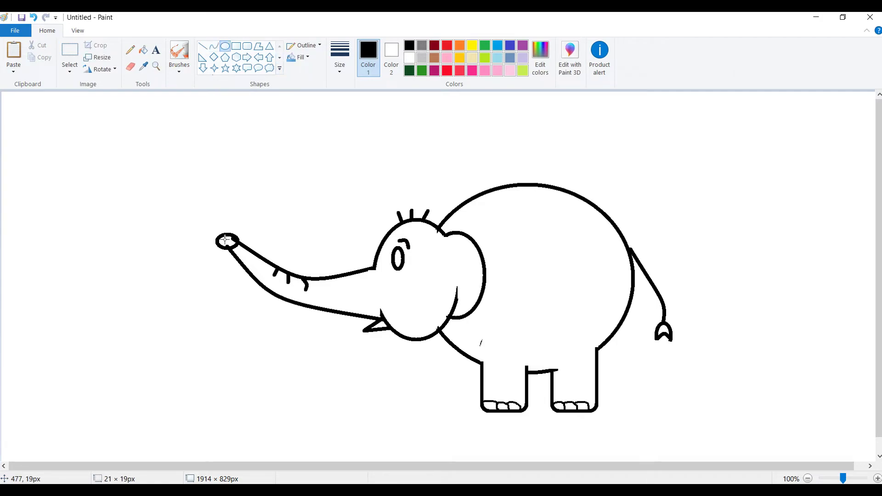
left_click_drag(266, 177, 274, 179)
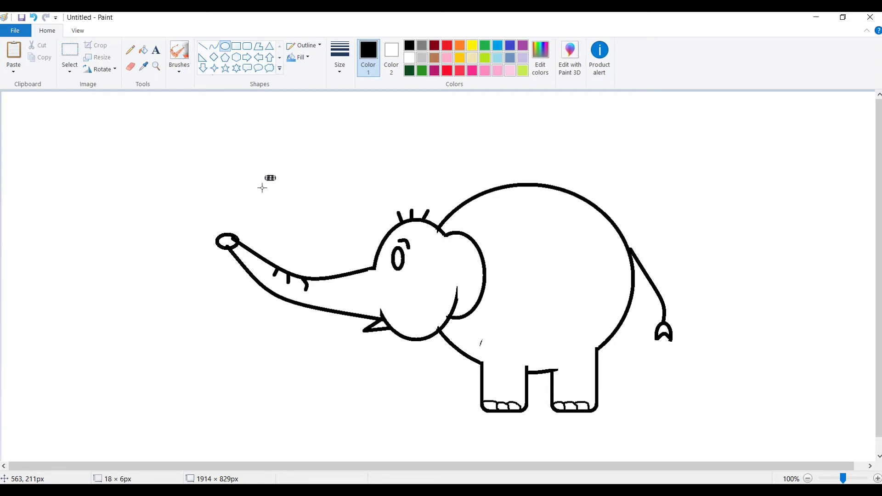
left_click(70, 53)
mouse_move(256, 171)
left_mouse_down()
mouse_move(283, 188)
mouse_move(236, 243)
left_mouse_up()
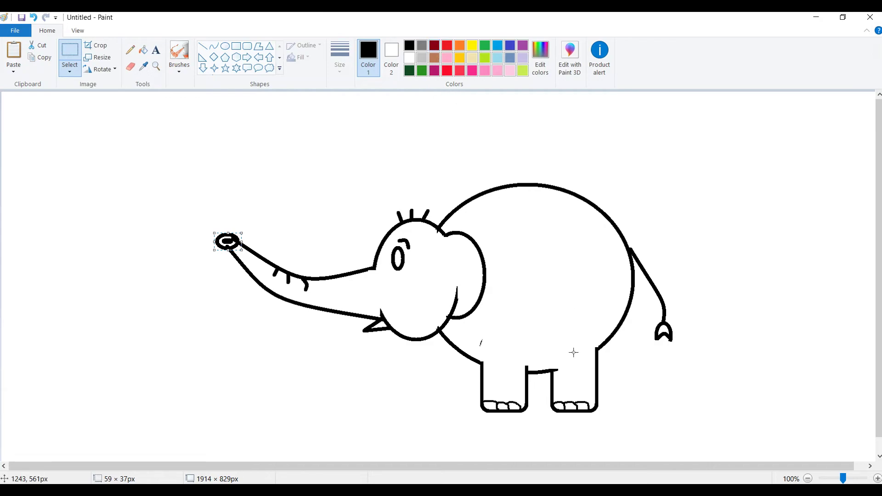
- Draw a thin blue-gray pencil line curving from the front of the belly up to the tail base, and fill the area below it blue-gray
left_click(511, 58)
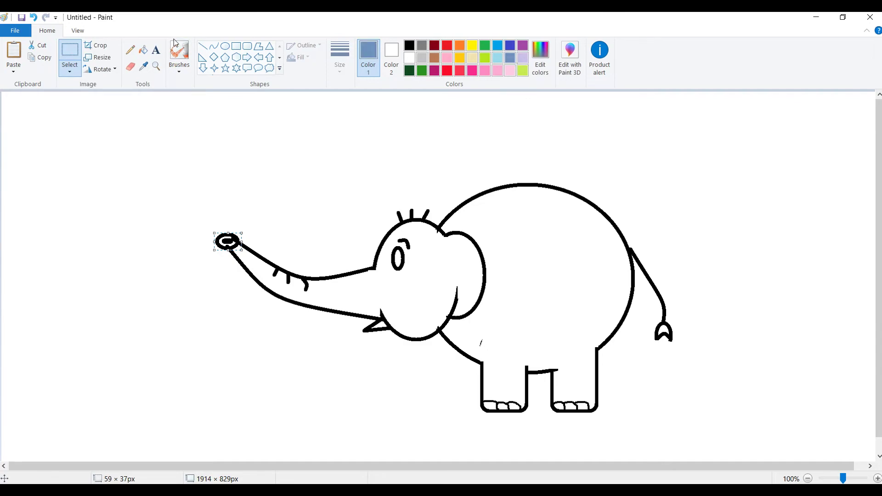
left_click(130, 50)
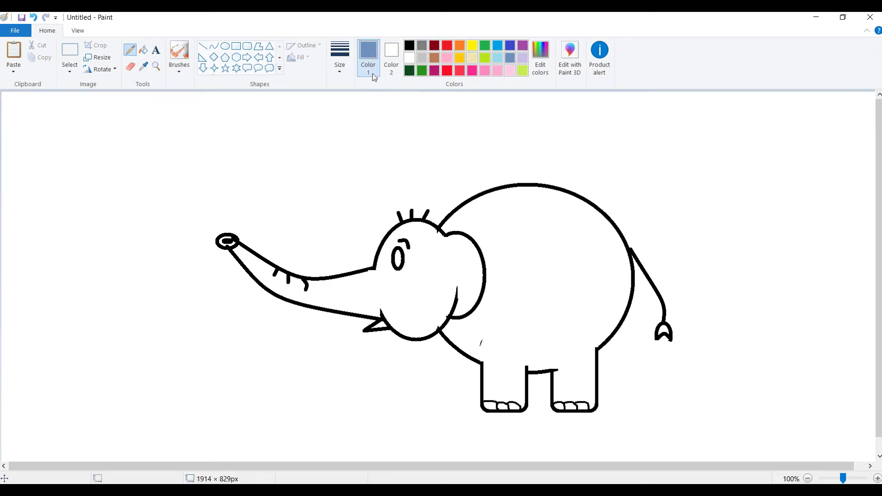
left_click(340, 64)
left_click(374, 112)
mouse_move(465, 351)
left_mouse_down()
mouse_move(533, 343)
mouse_move(573, 324)
mouse_move(629, 249)
left_mouse_up()
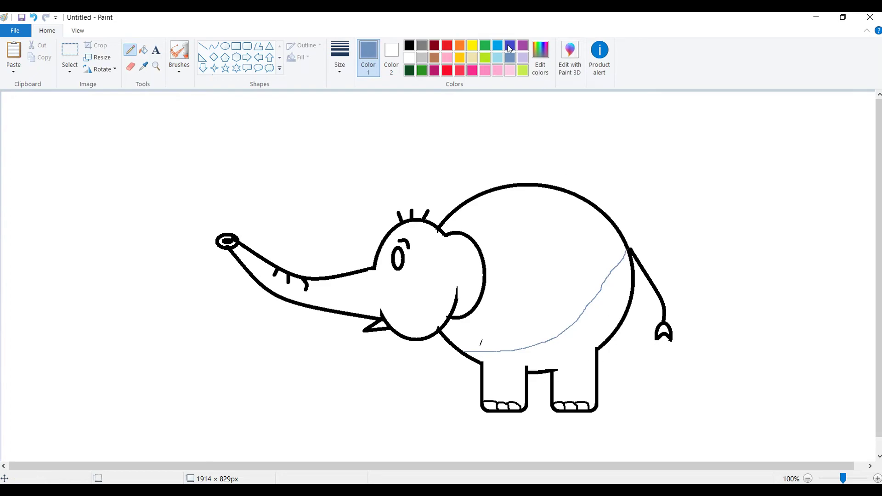
left_click(143, 49)
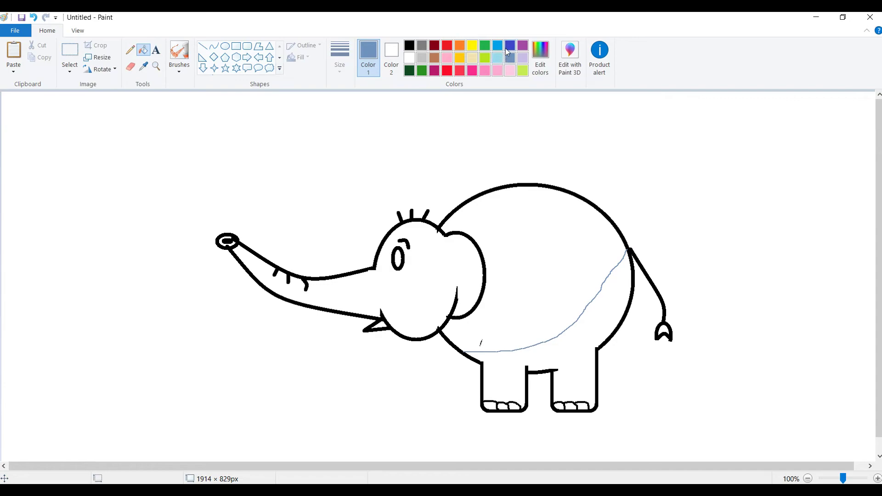
left_click(596, 319)
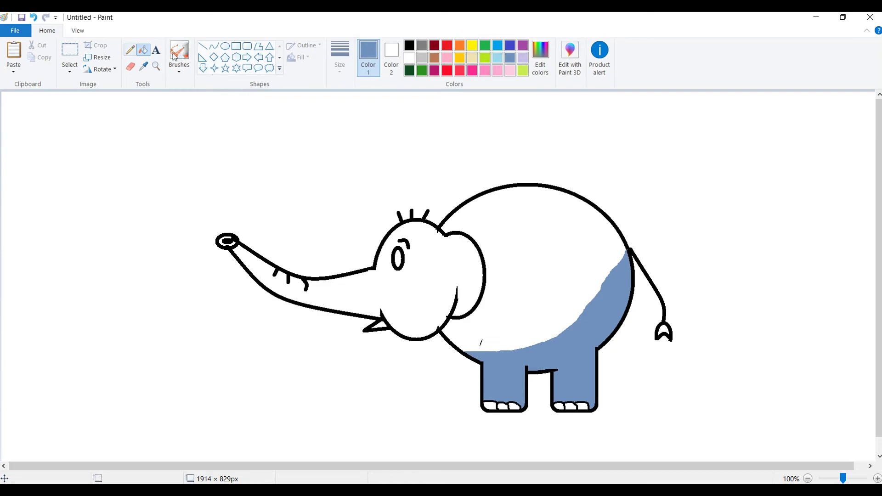
- Draw a blue-gray pencil line along the trunk's underside towards the head and fill the strip below it blue-gray
left_click(130, 50)
left_click_drag(306, 303, 381, 308)
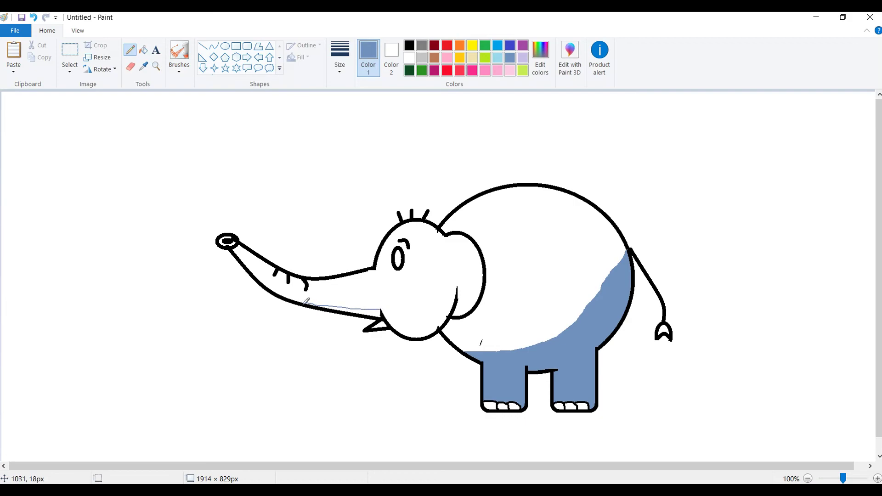
left_click(144, 49)
left_click(374, 311)
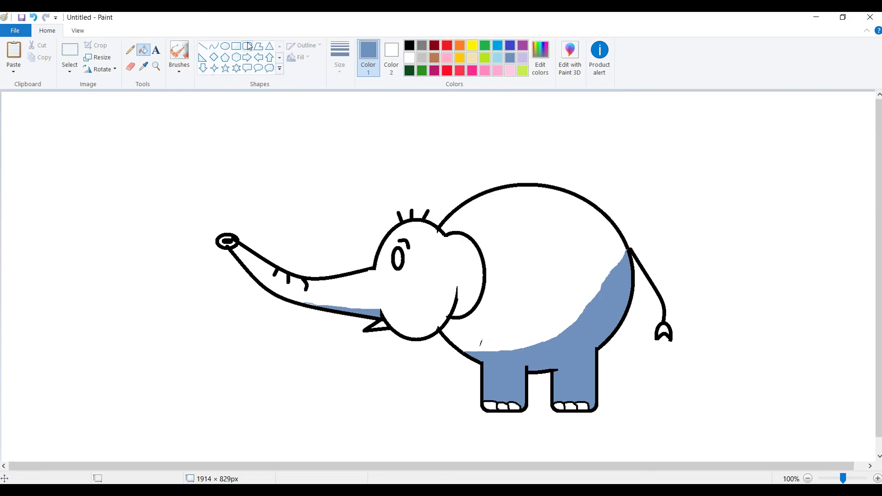
- Draw three blue-gray ellipses on the upper back: one about 48 × 28 px, with 27 × 16 px and 21 × 13 px ones below it
left_click(225, 47)
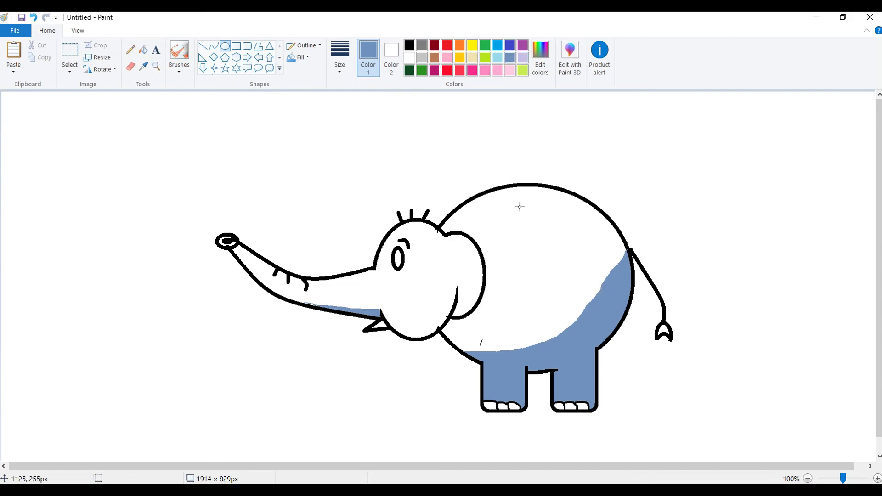
left_click_drag(527, 191, 549, 204)
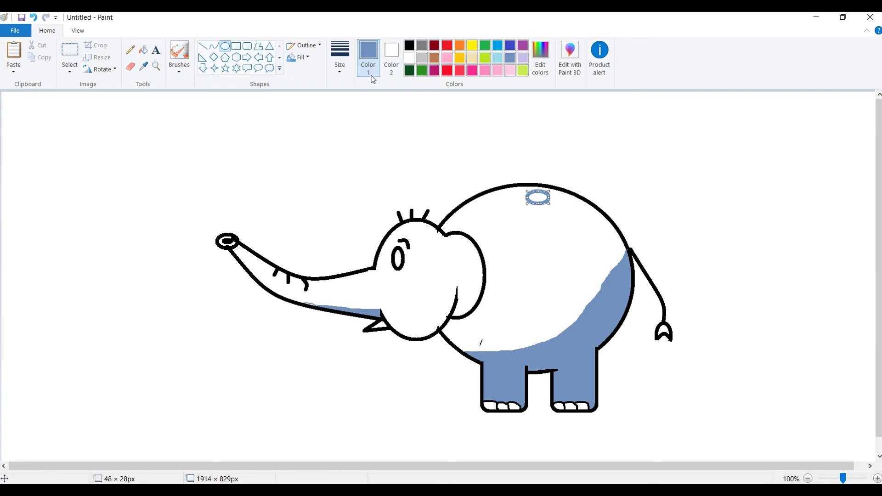
left_click(224, 49)
left_click_drag(551, 204, 563, 211)
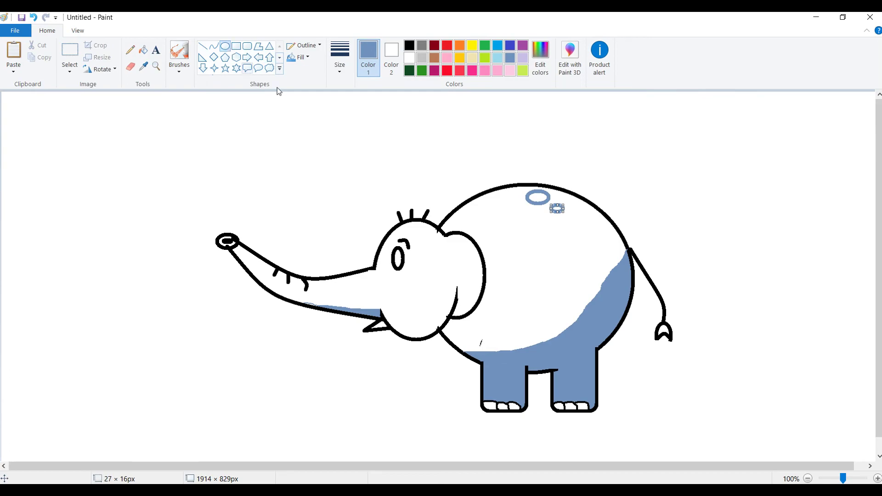
left_click(248, 47)
left_click(225, 47)
left_click_drag(523, 207, 532, 212)
- Fill the three elliptical spots on the back with blue-gray
left_click(143, 49)
left_click(532, 197)
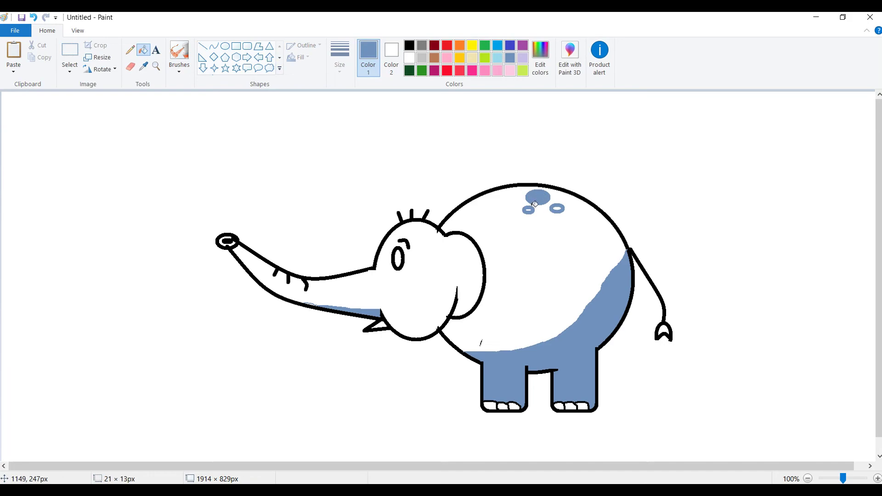
left_click(529, 210)
- Fill the remaining white of the body, head, ear and trunk with lavender
left_click(523, 60)
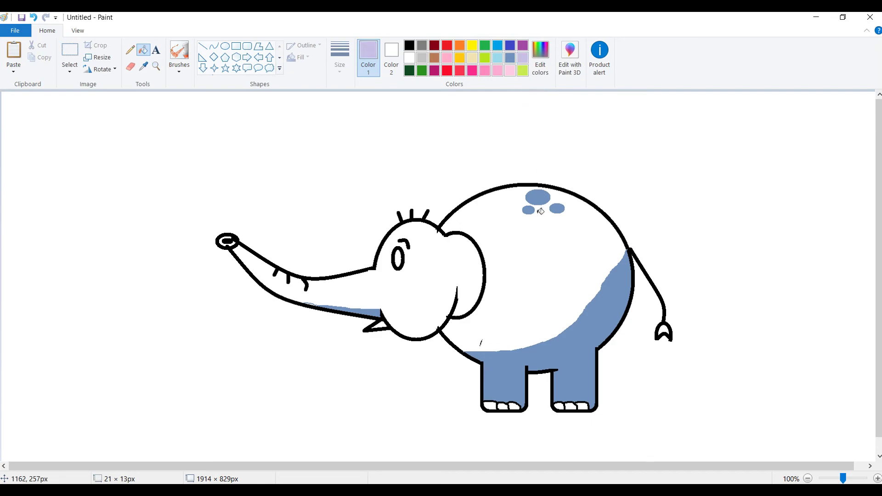
left_click(536, 248)
left_click(431, 285)
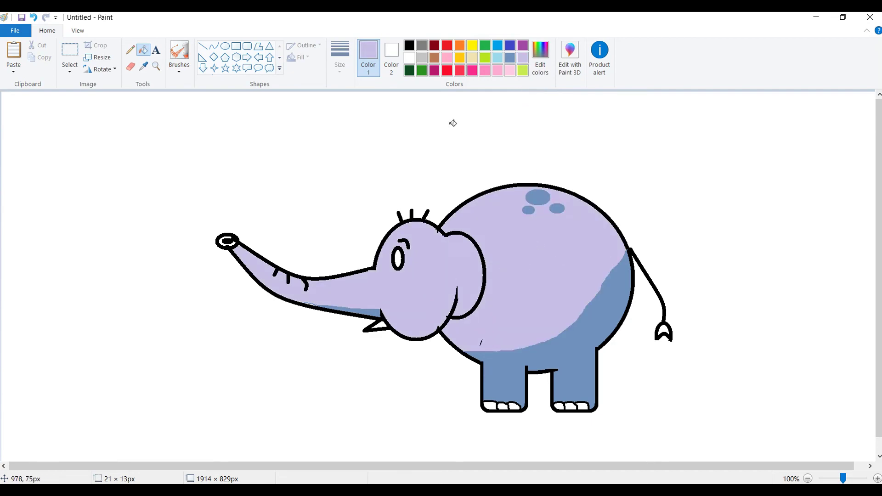
- Fill the tusk and all the toenails on both feet with light yellow
left_click(473, 59)
left_click(380, 325)
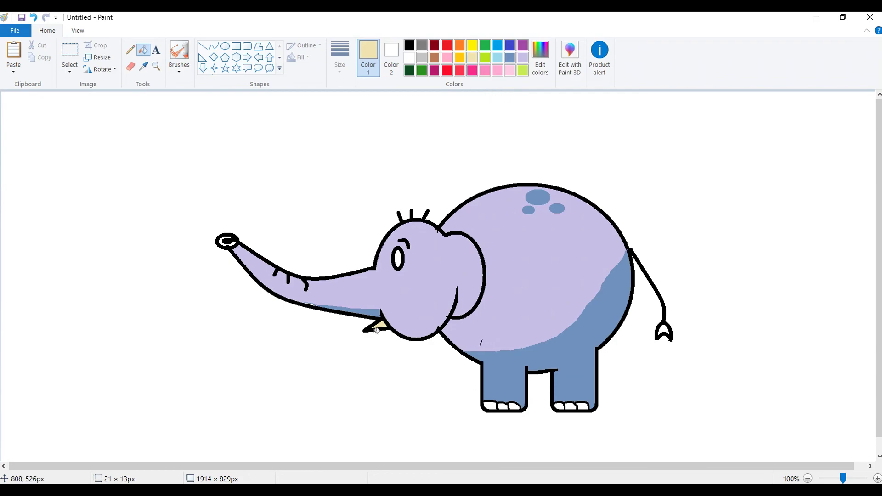
left_click(489, 406)
left_click(502, 406)
left_click(515, 406)
left_click(559, 406)
left_click(570, 406)
left_click(578, 405)
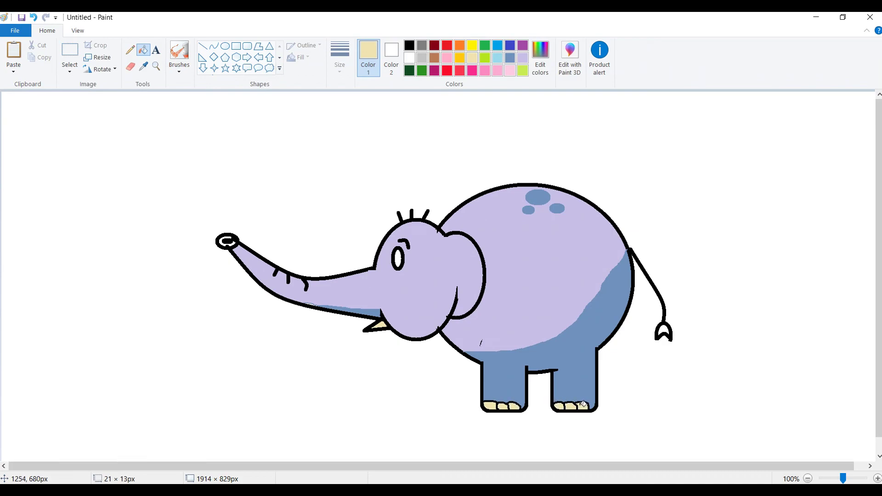
- Fill the eye with black and the trunk tip around the nostril with lavender
left_click(408, 45)
left_click(399, 258)
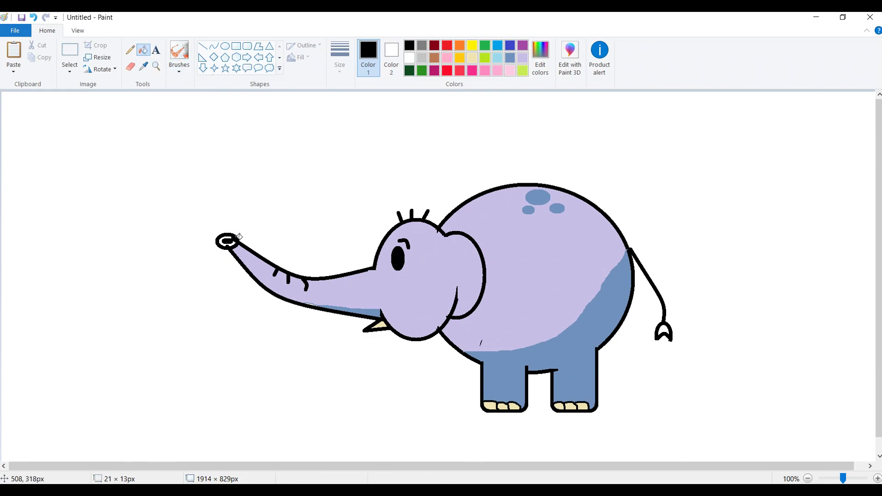
left_click(522, 57)
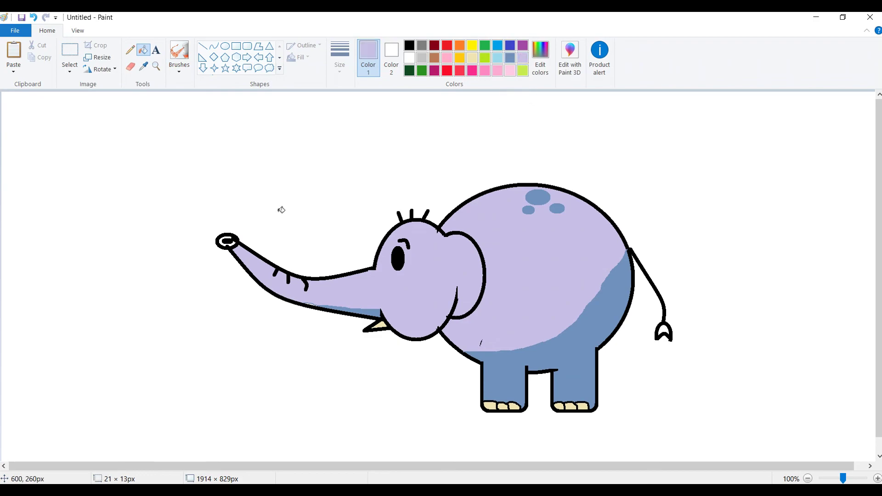
left_click(221, 241)
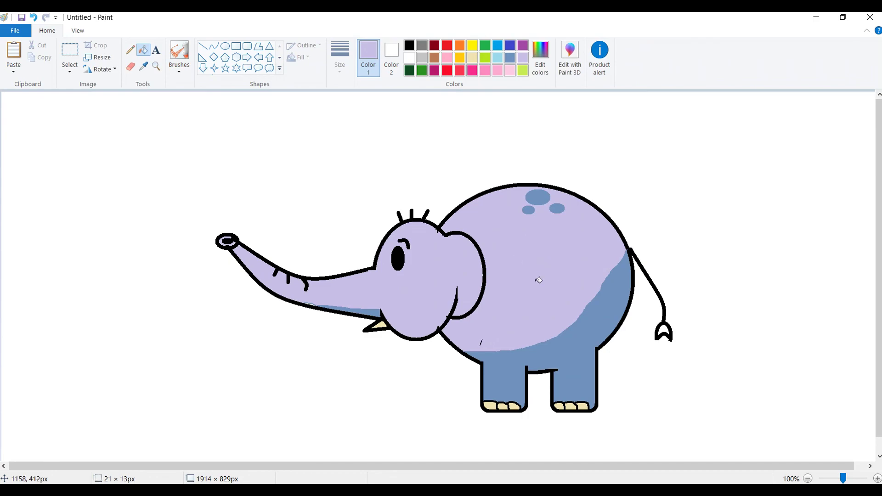